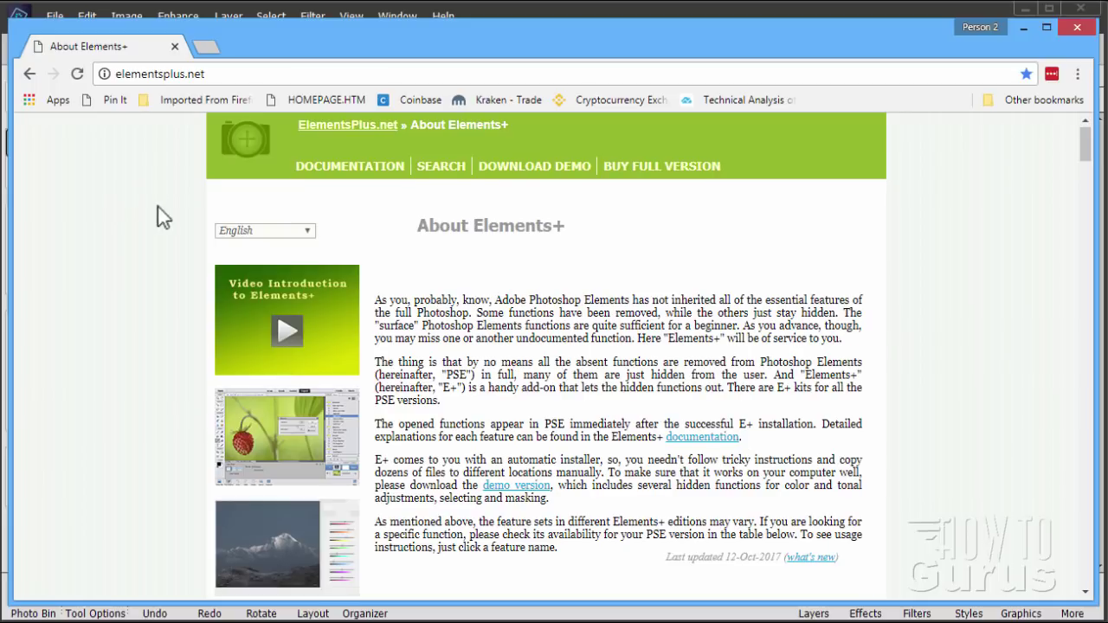
Examine the Elements+ feature table on elementsplus.net to see which functions each Photoshop Elements version supports
scroll(118, 270, "down", 4)
scroll(121, 275, "down", 2)
scroll(111, 258, "up", 1)
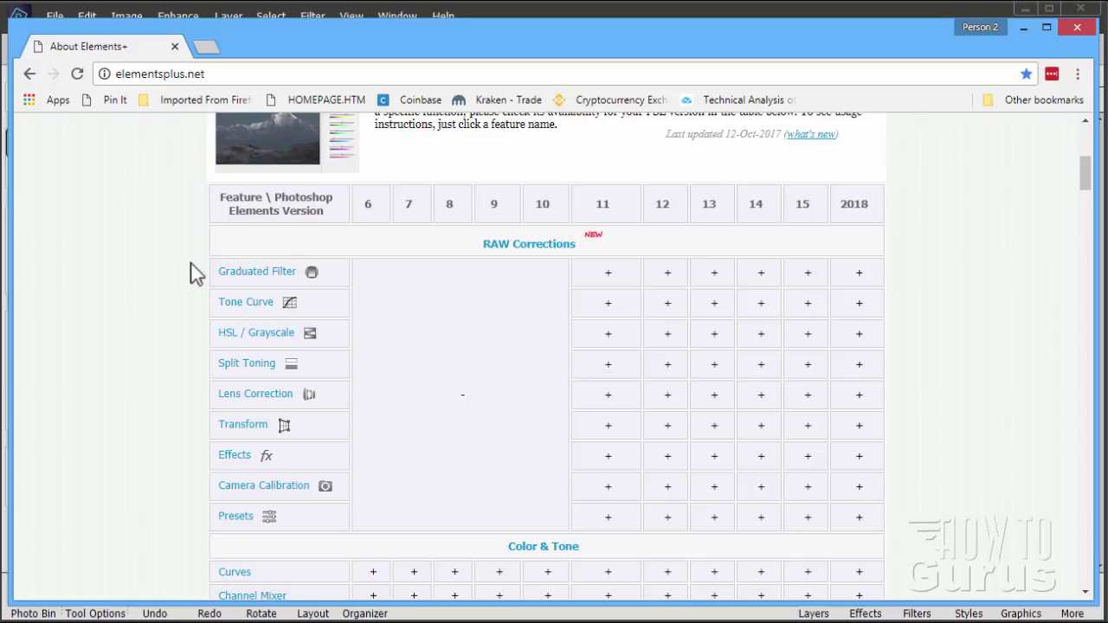
scroll(173, 274, "down", 3)
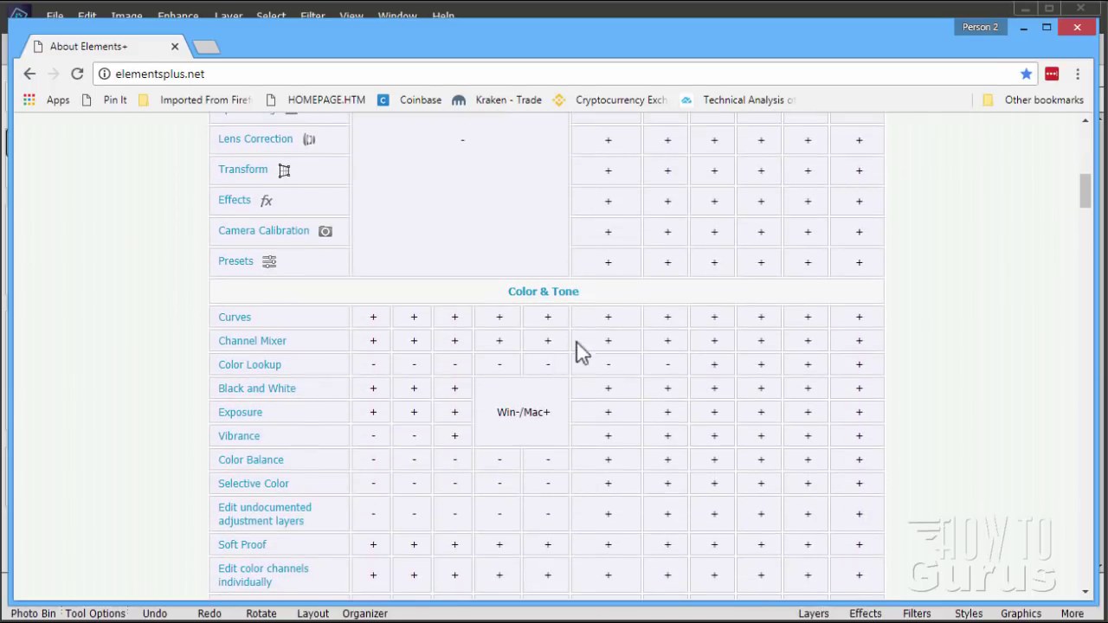
left_click(544, 294)
scroll(910, 320, "down", 1)
scroll(911, 320, "up", 4)
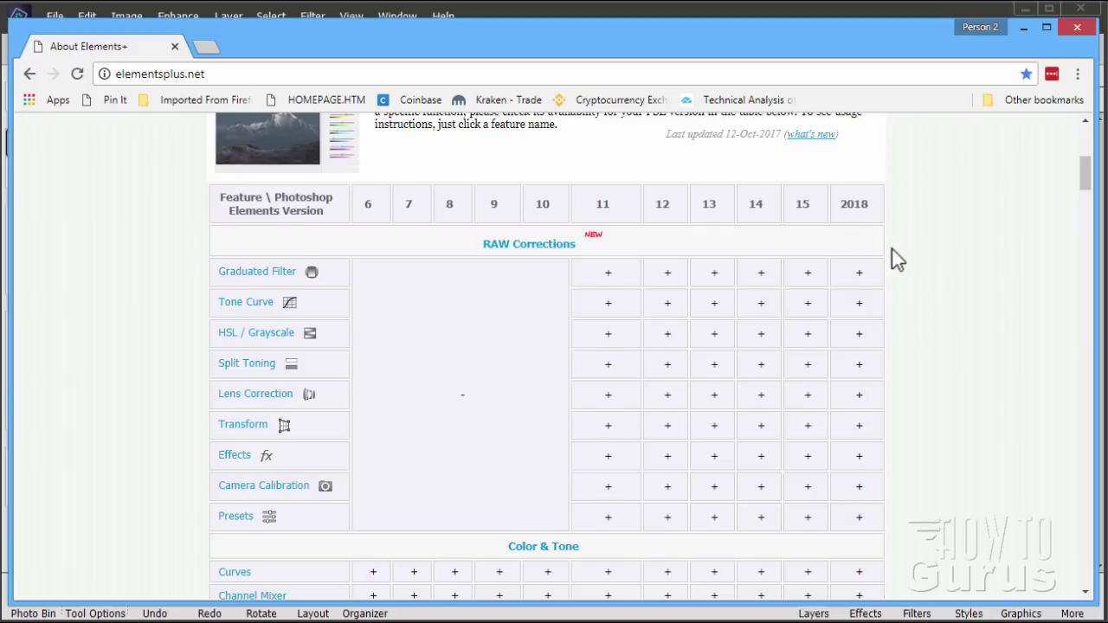
scroll(892, 248, "down", 3)
scroll(901, 257, "down", 1)
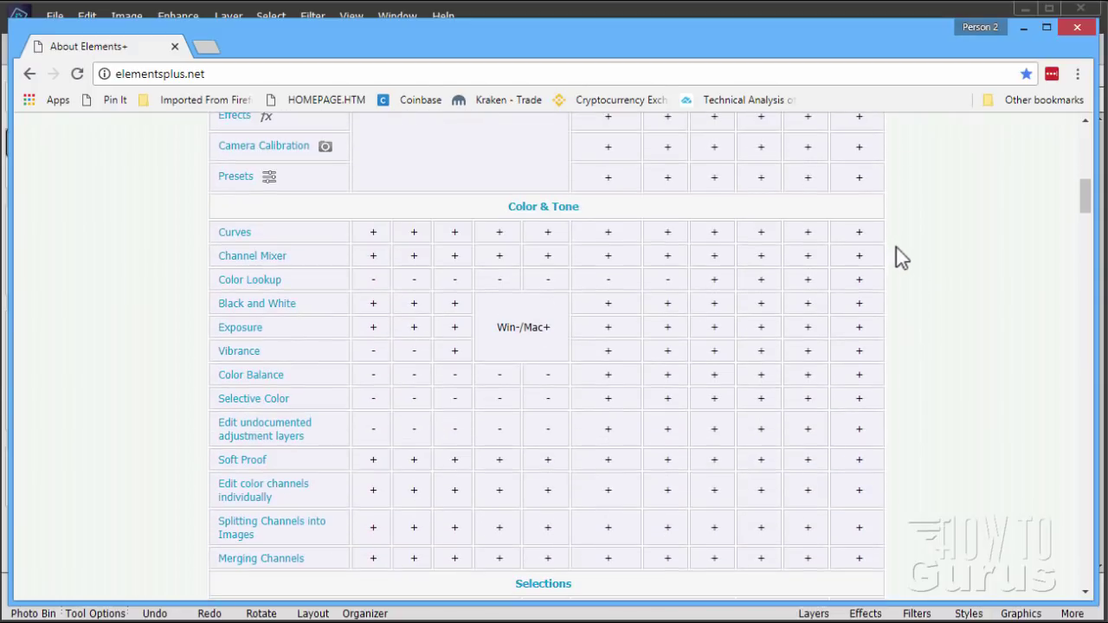
scroll(896, 248, "down", 1)
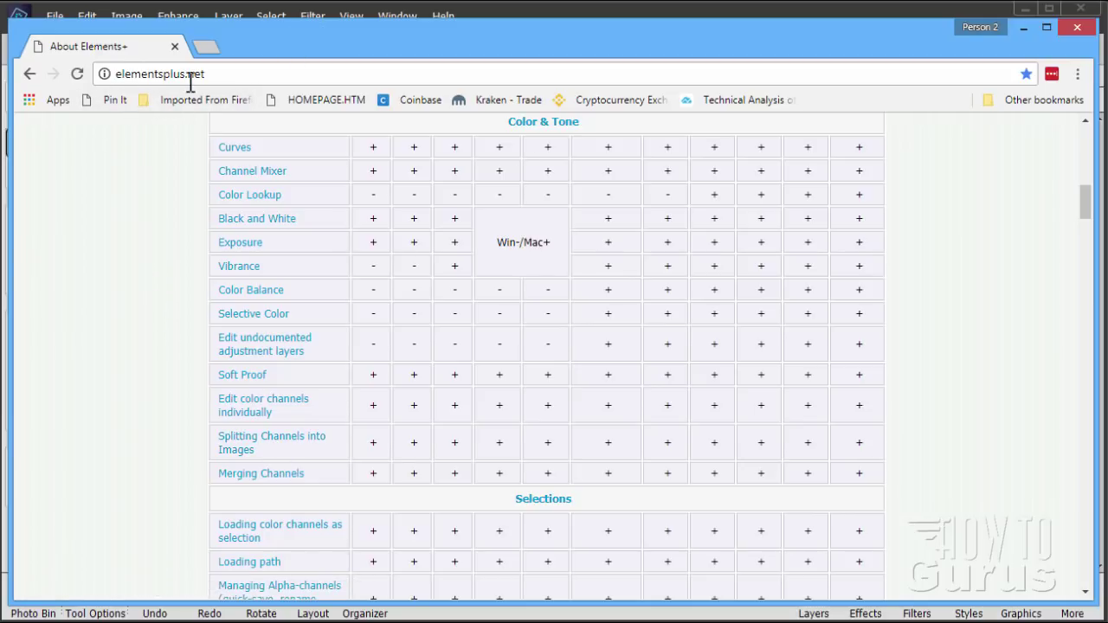
left_click(1077, 28)
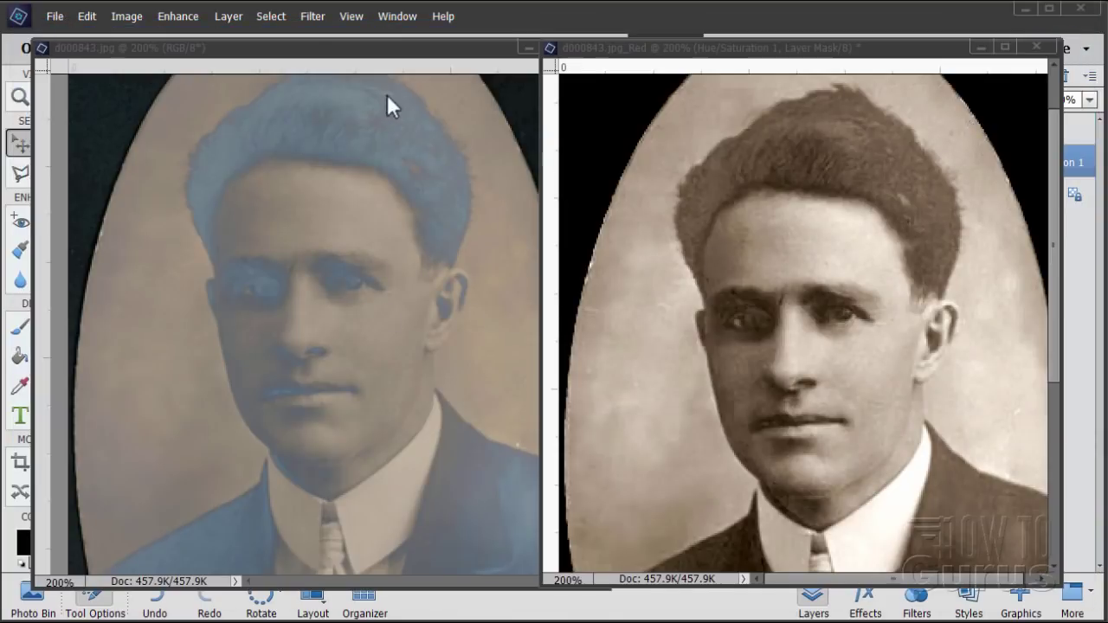
Close the d000843.jpg_Red image without saving and dock the d000843.jpg window as a tab
left_click(1037, 47)
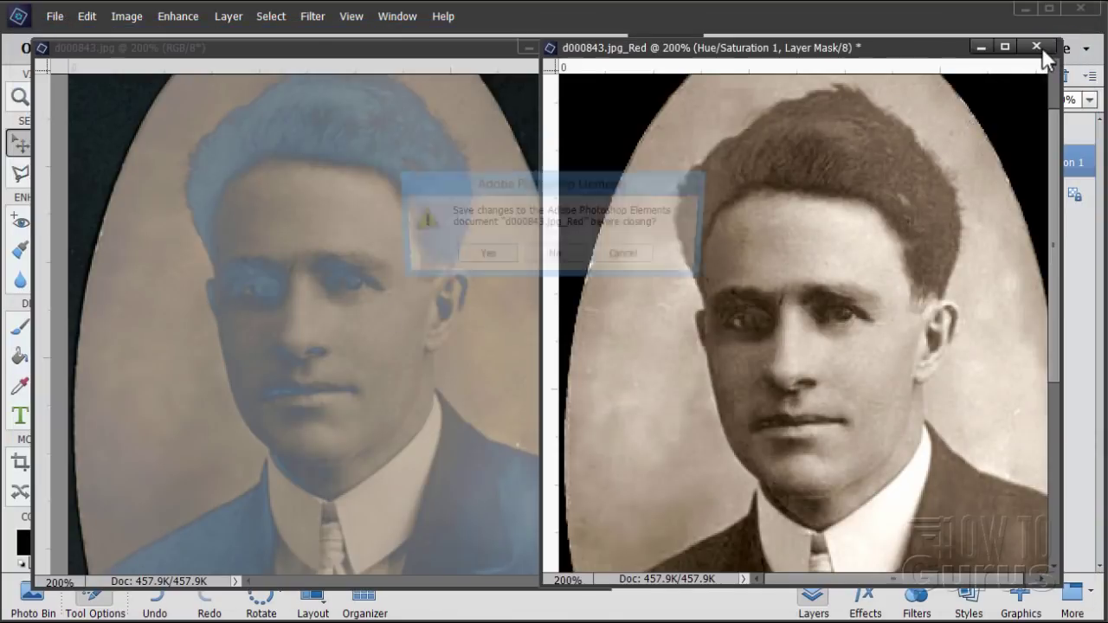
left_click(558, 263)
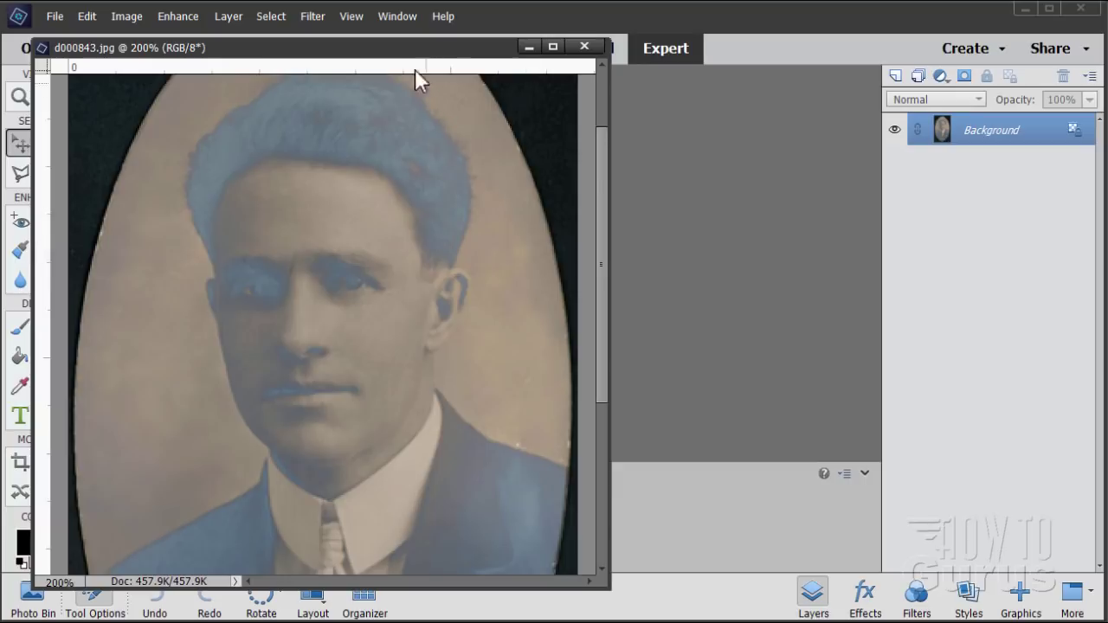
left_click_drag(387, 65, 498, 80)
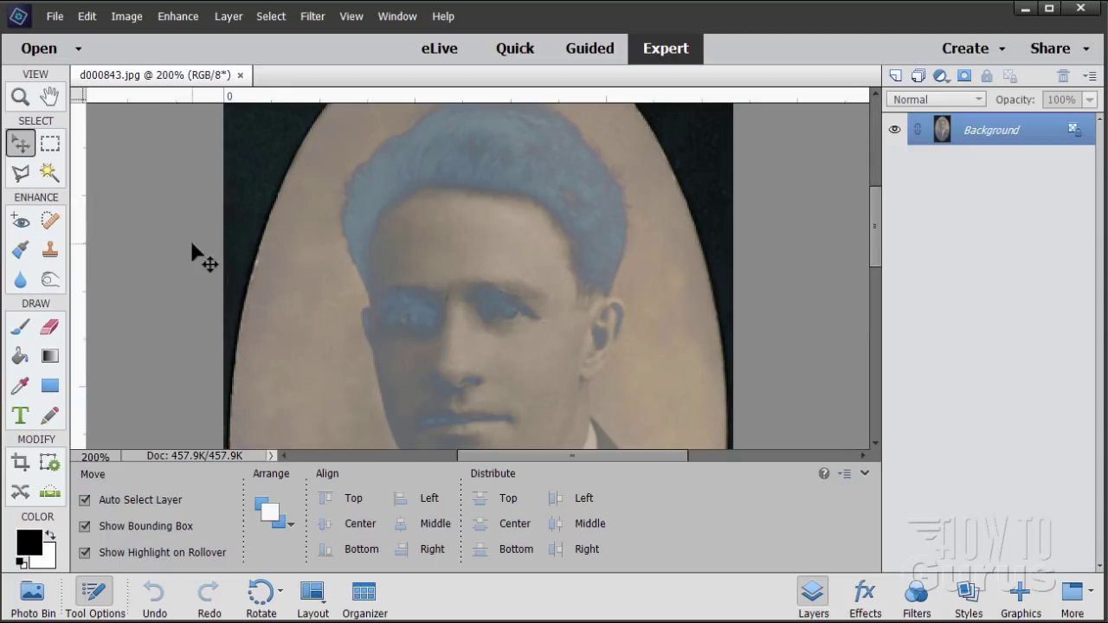
Show the Elements+ category of effects
left_click(869, 590)
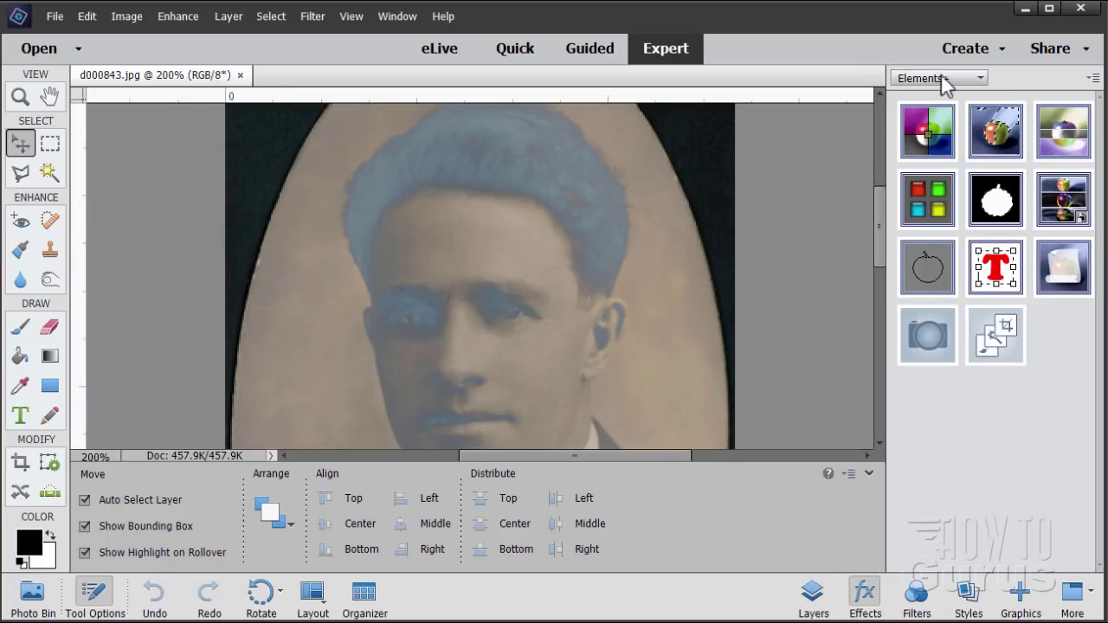
left_click(942, 76)
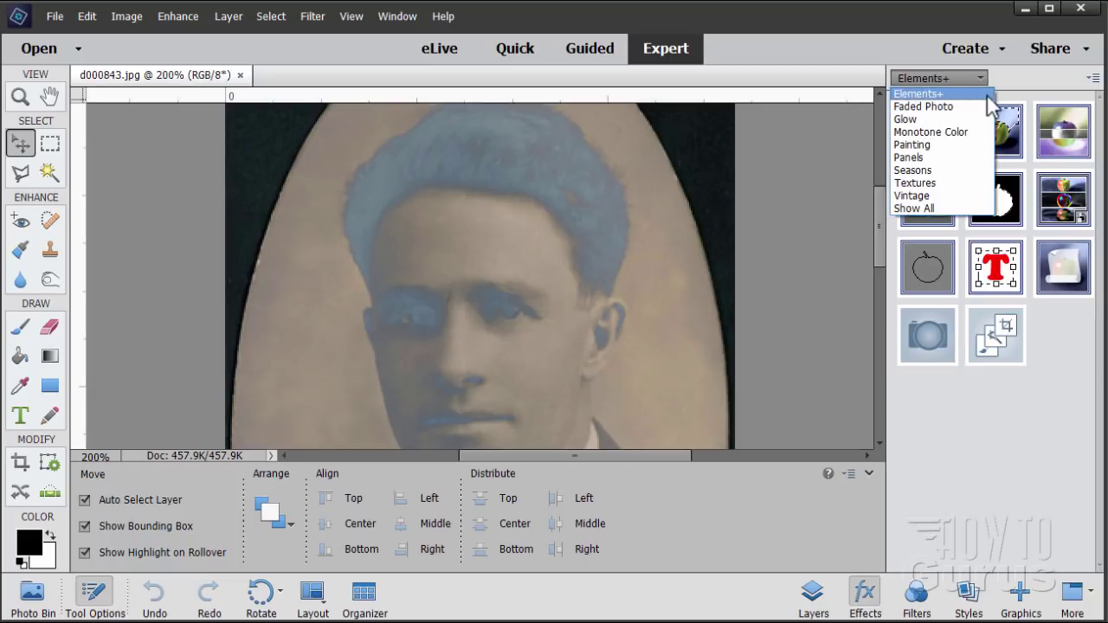
left_click(1019, 100)
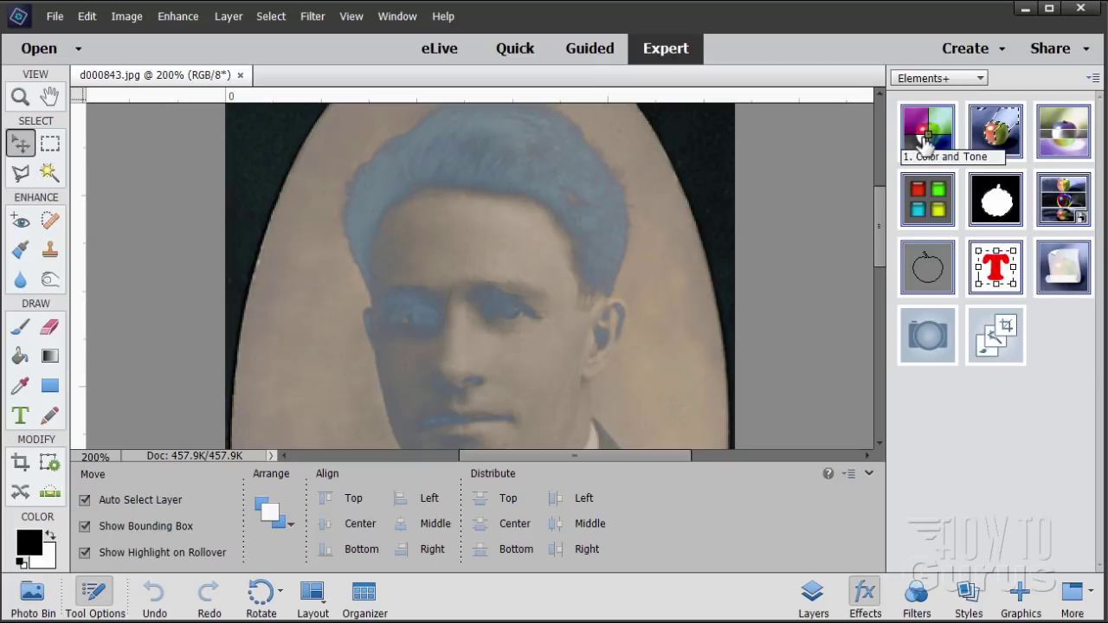
left_click(55, 19)
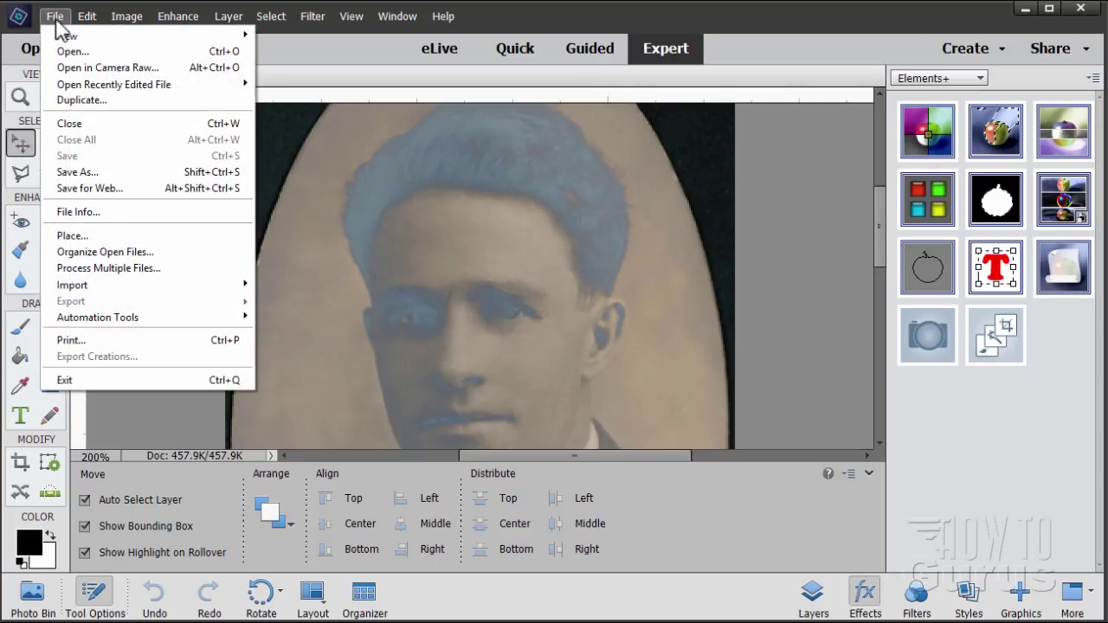
mouse_move(121, 316)
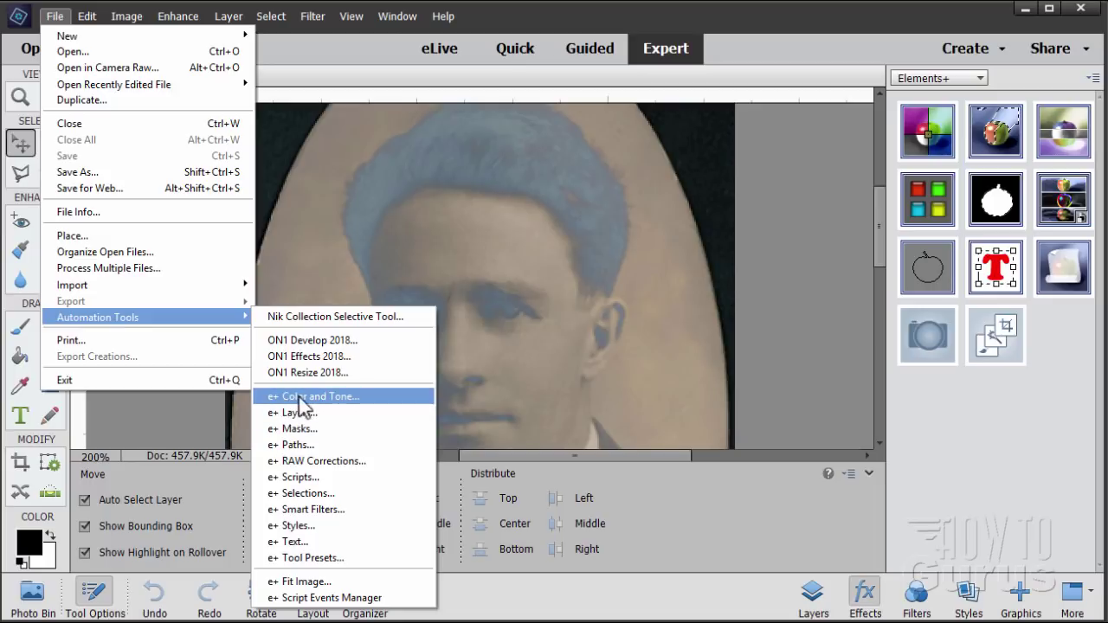
left_click(839, 191)
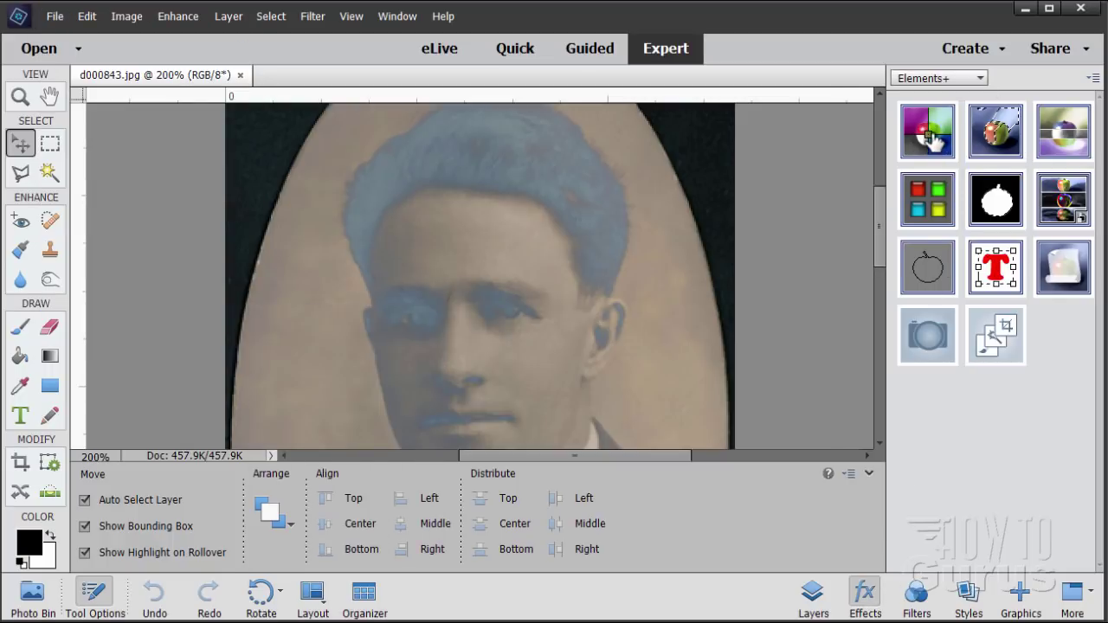
Split the d000843.jpg photo into separate channel images with the Split Channels command of Elements+ Color and Tone
left_click(929, 134)
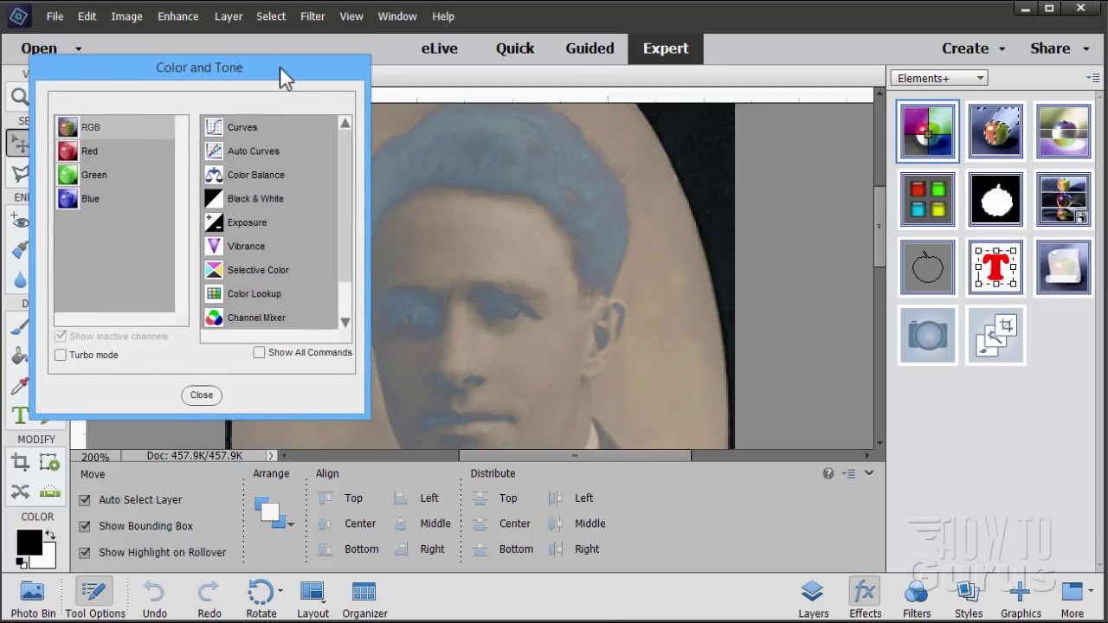
left_click(344, 324)
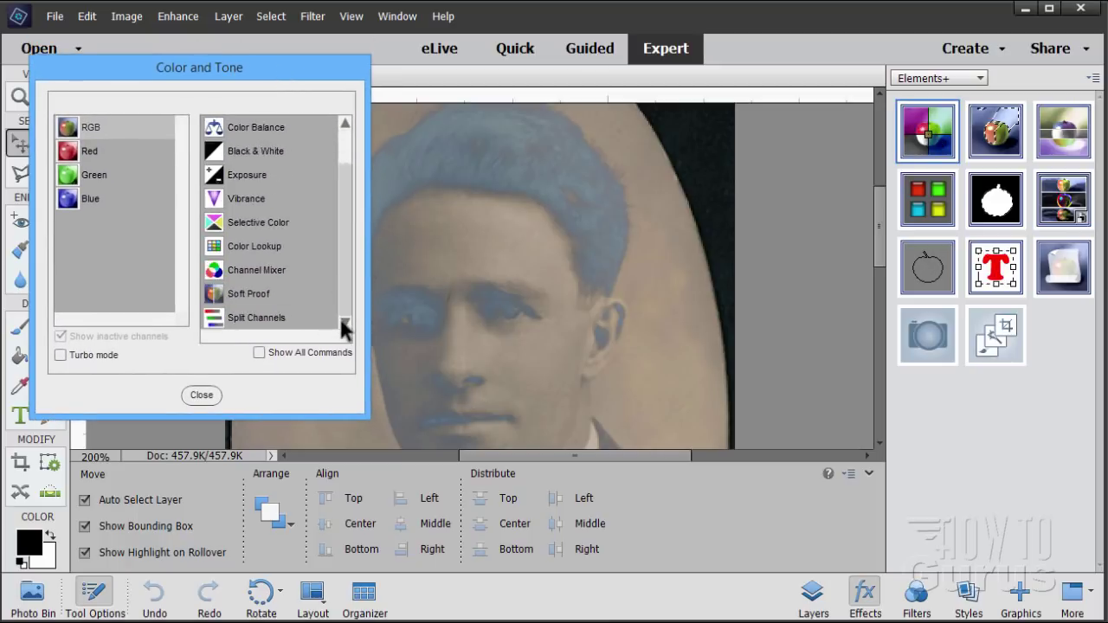
left_click(260, 315)
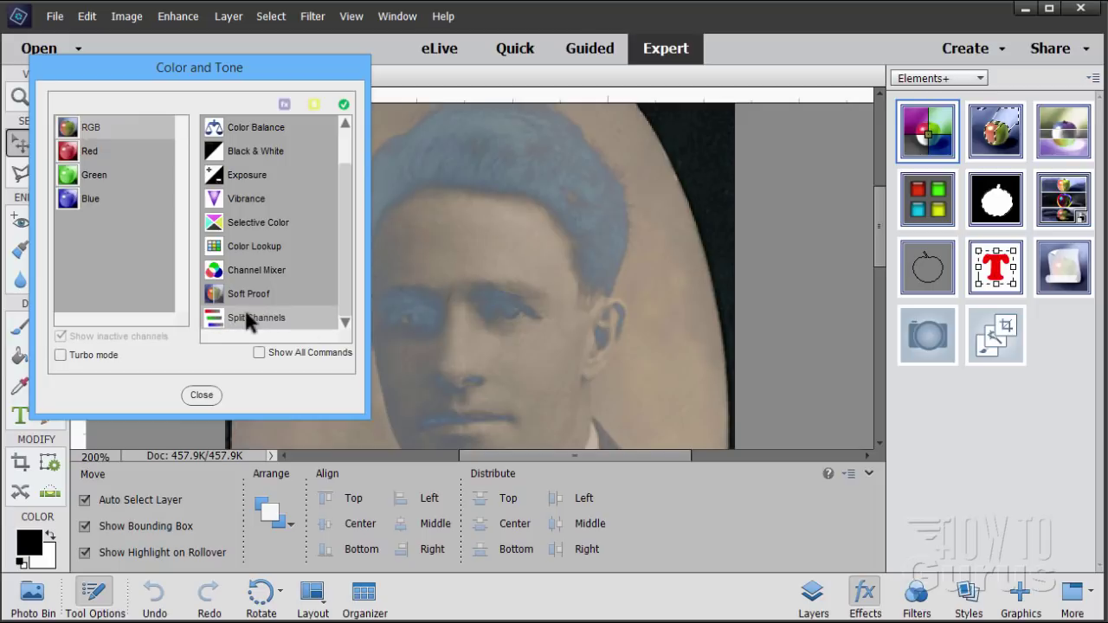
double_click(220, 318)
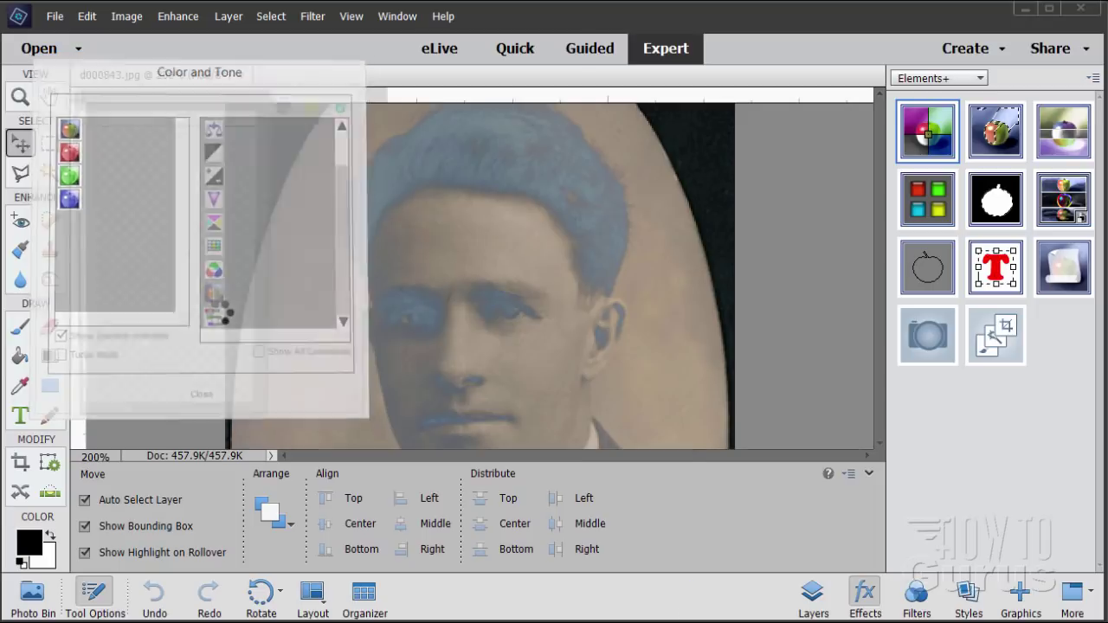
Arrange the Blue, Red and Green channel images side by side and widen each window
left_click_drag(178, 149, 894, 141)
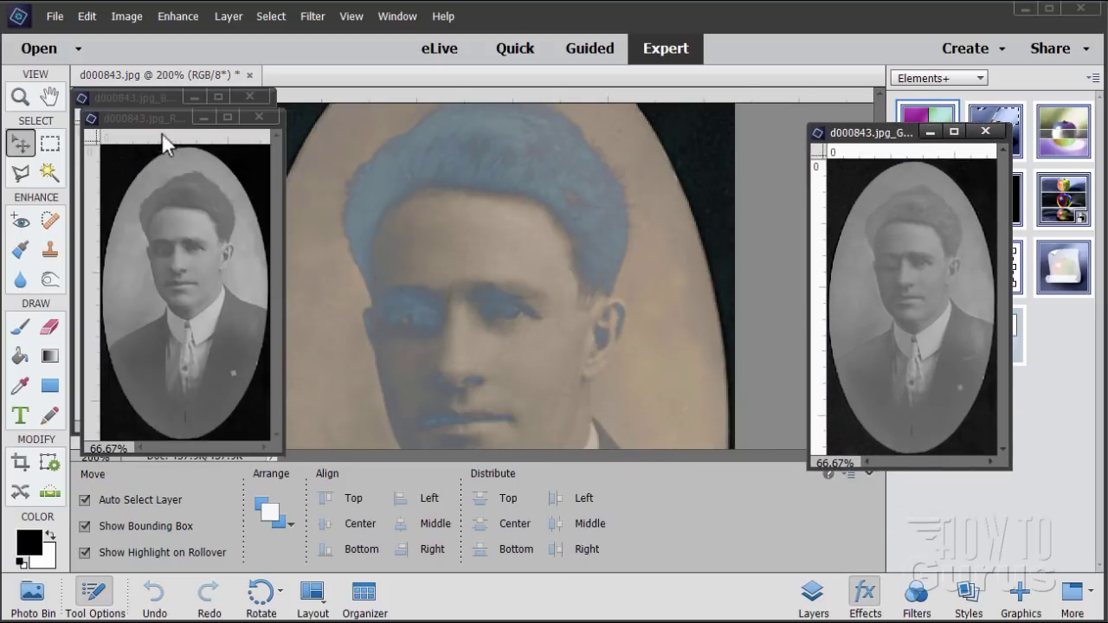
left_click_drag(164, 118, 516, 111)
left_click(149, 100)
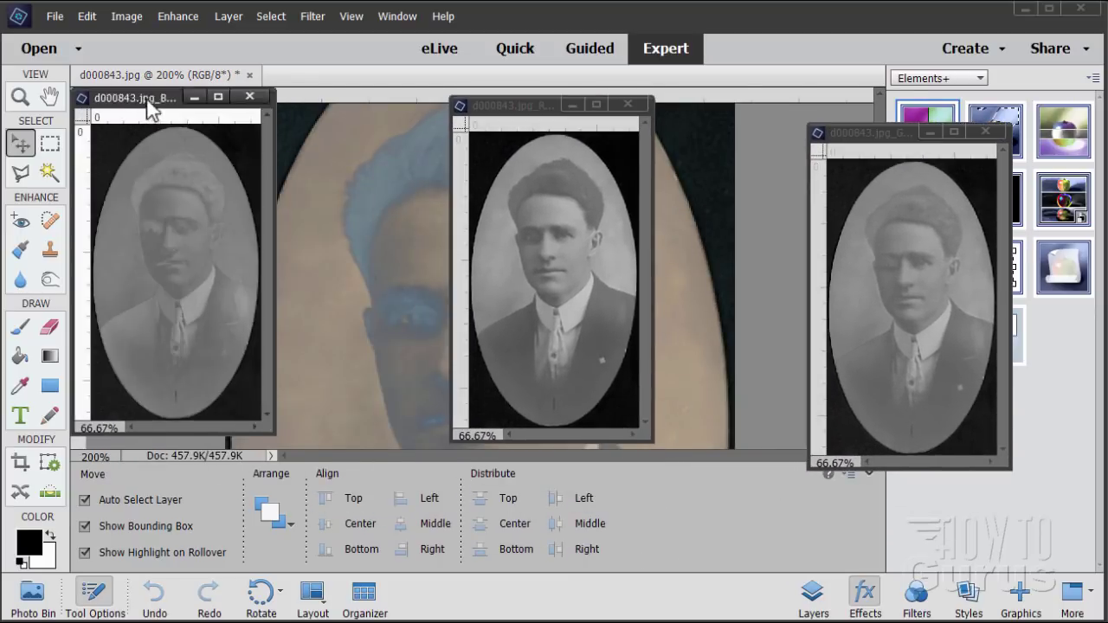
left_click_drag(149, 102, 171, 119)
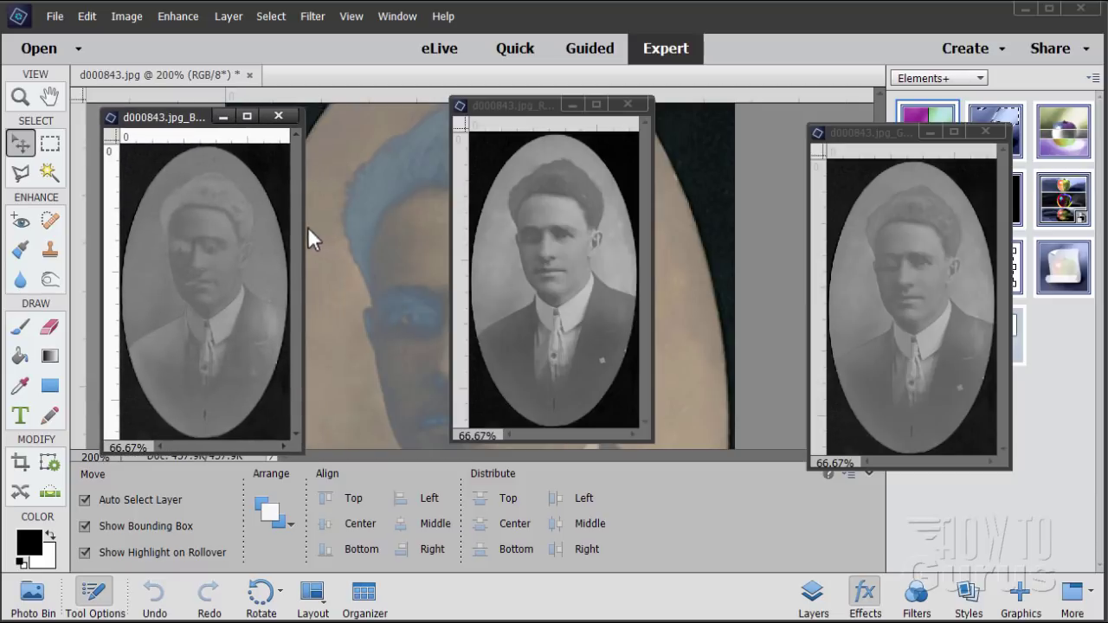
left_click_drag(304, 225, 392, 223)
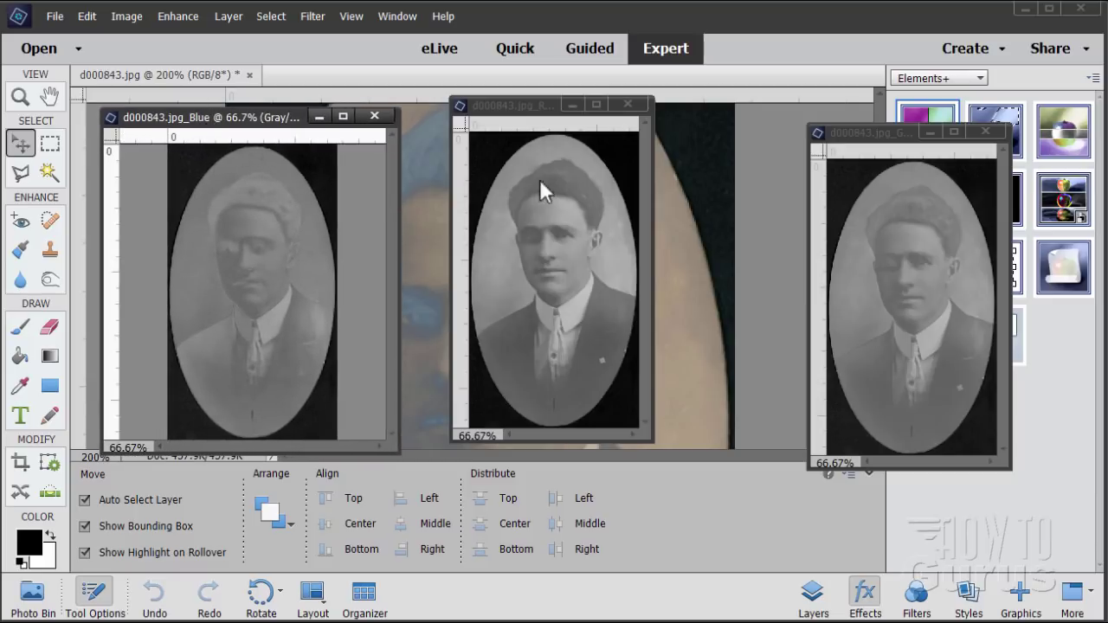
left_click_drag(649, 243, 733, 242)
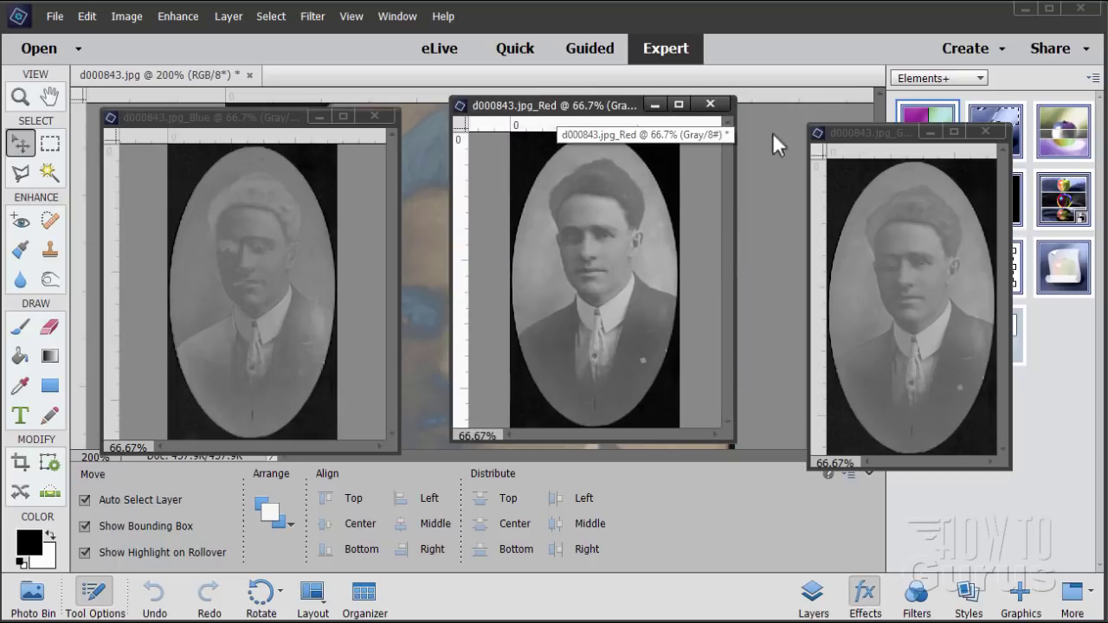
left_click_drag(853, 132, 816, 108)
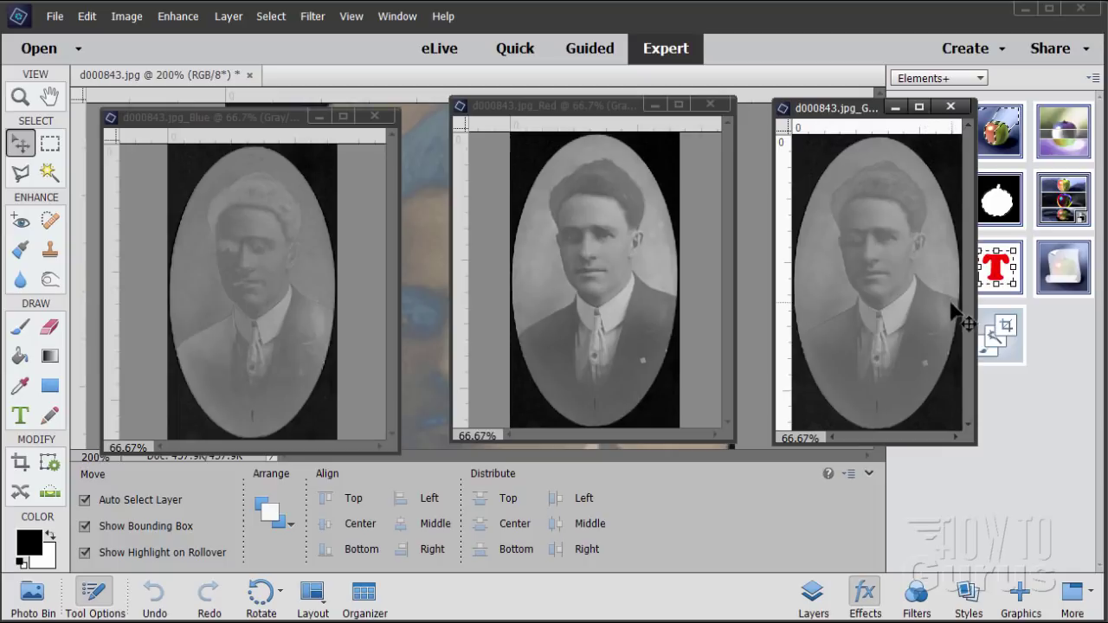
left_click_drag(976, 299, 1034, 290)
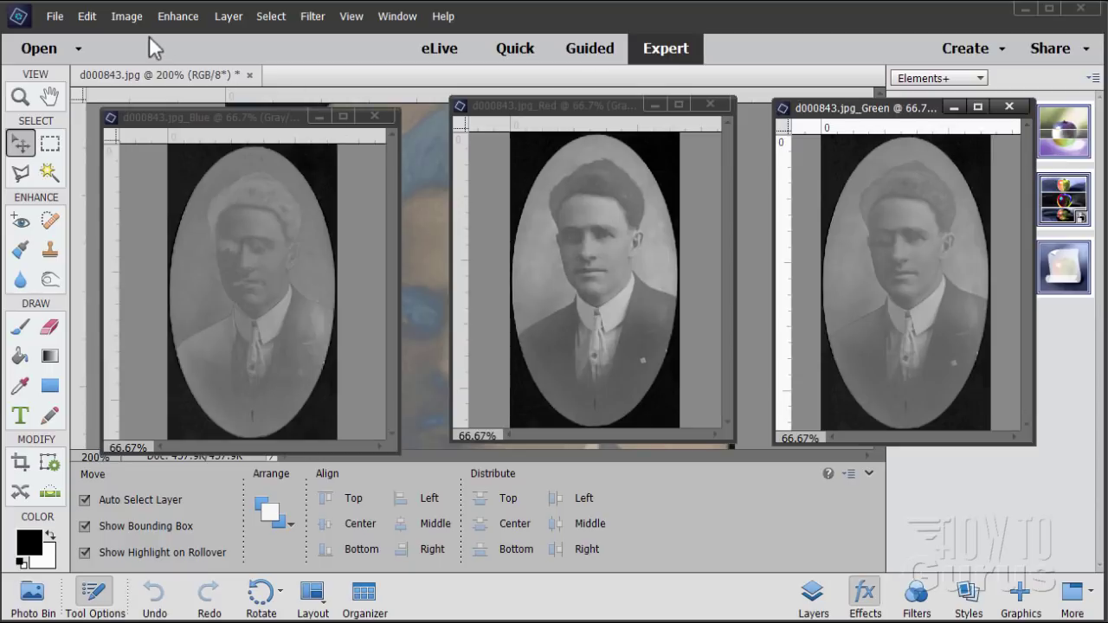
Try to convert the d000843.jpg_Green image to RGB Color mode
left_click(126, 17)
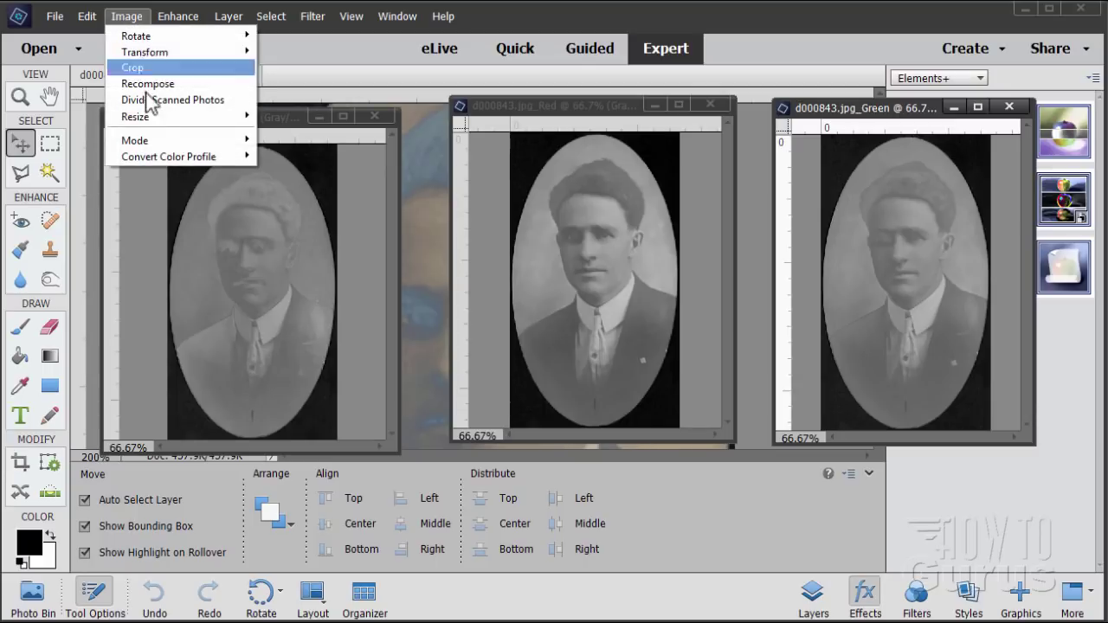
mouse_move(165, 146)
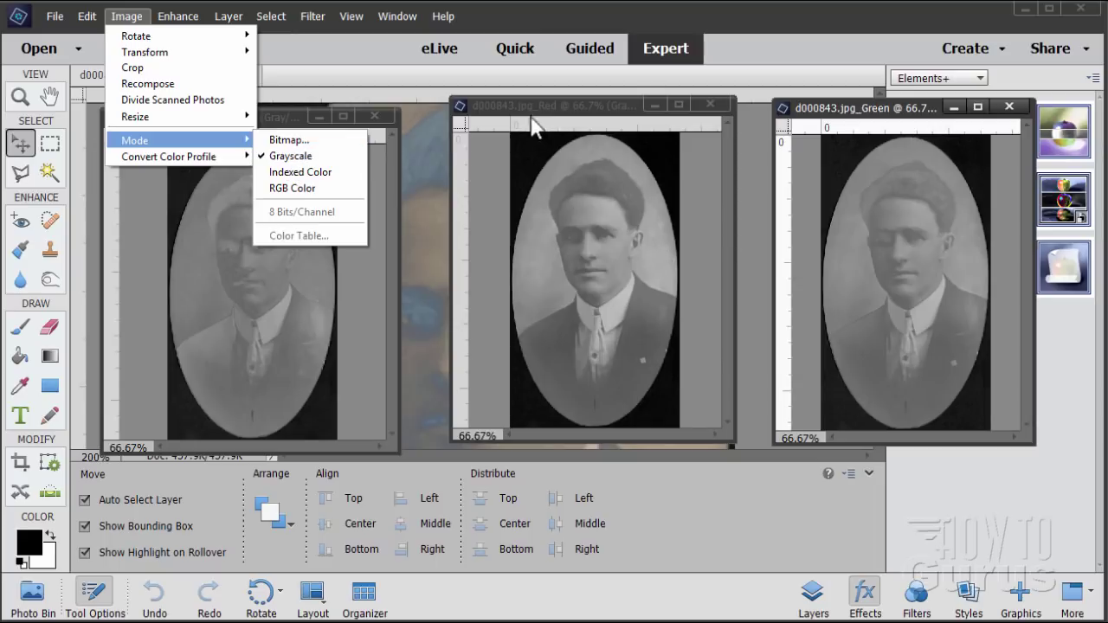
left_click(333, 192)
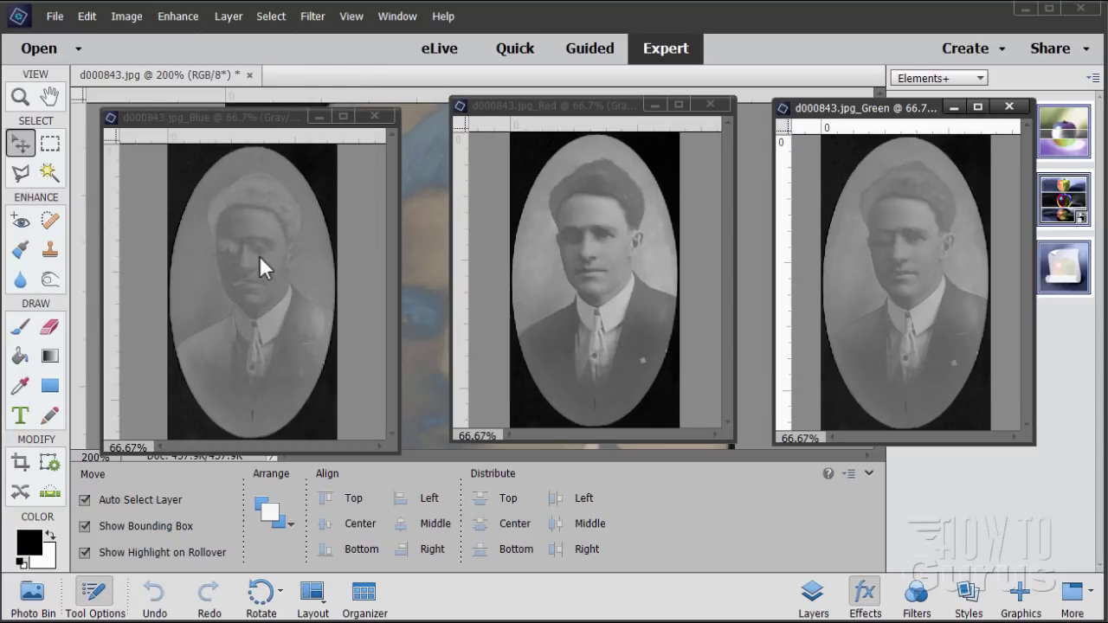
Close the d000843.jpg_Blue and d000843.jpg_Green channel images without saving
left_click(374, 116)
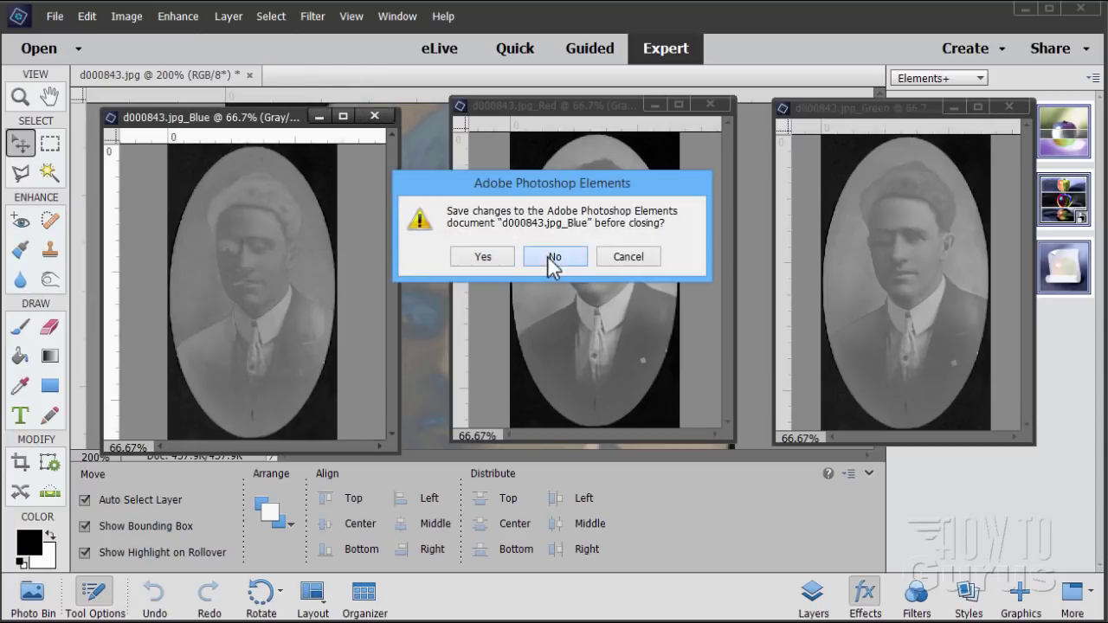
left_click(554, 255)
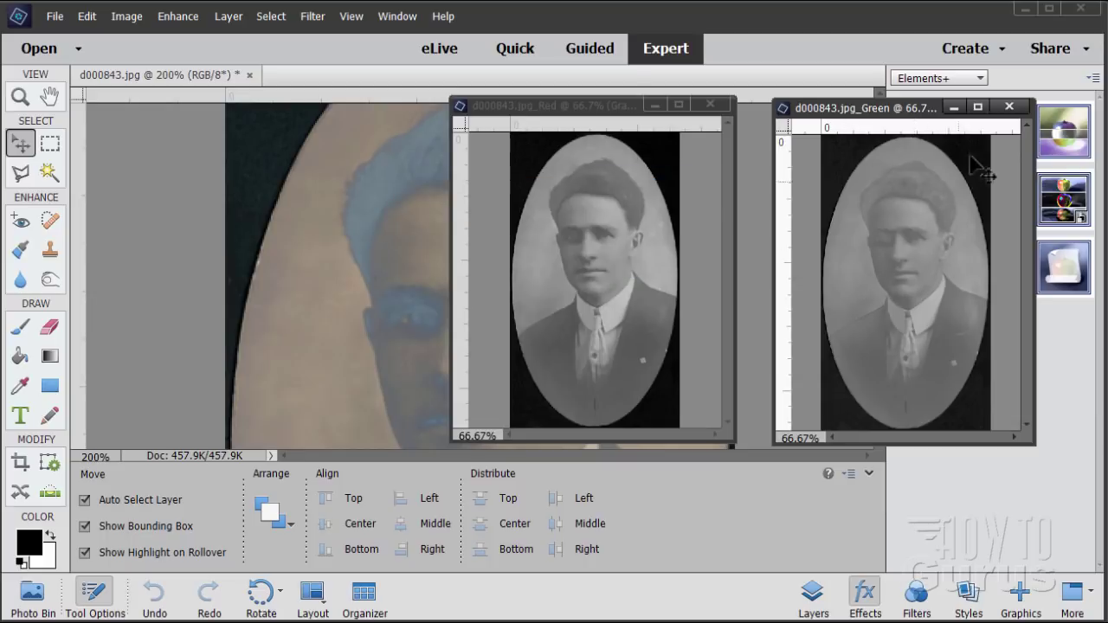
left_click(1008, 108)
left_click(575, 256)
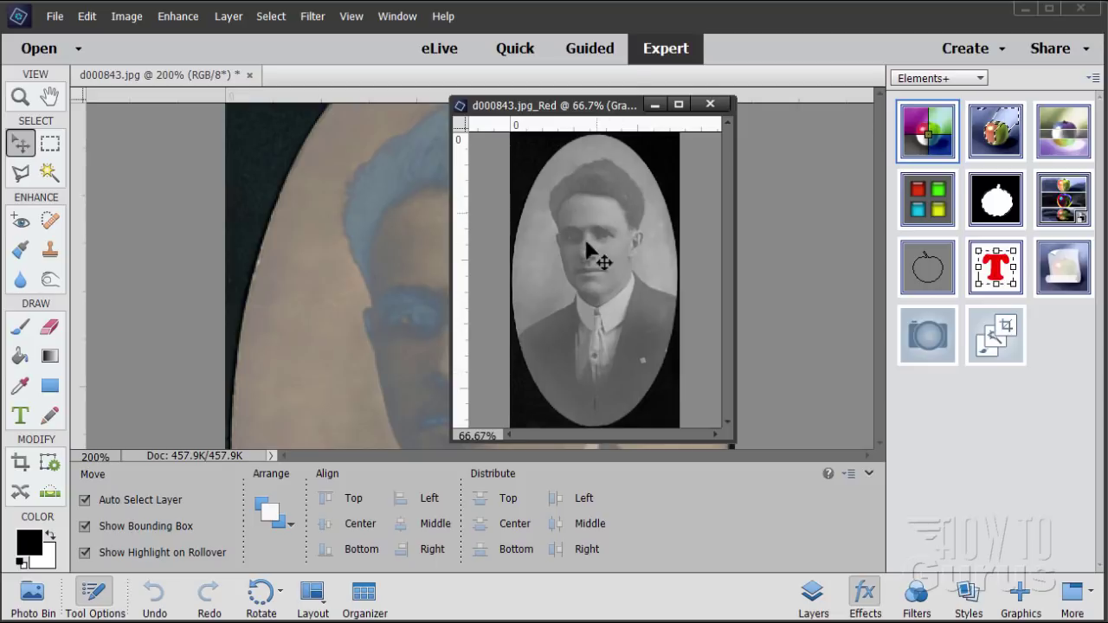
Copy the red channel image into d000843.jpg as a new layer, and close the red channel image without saving
left_click_drag(587, 106, 687, 221)
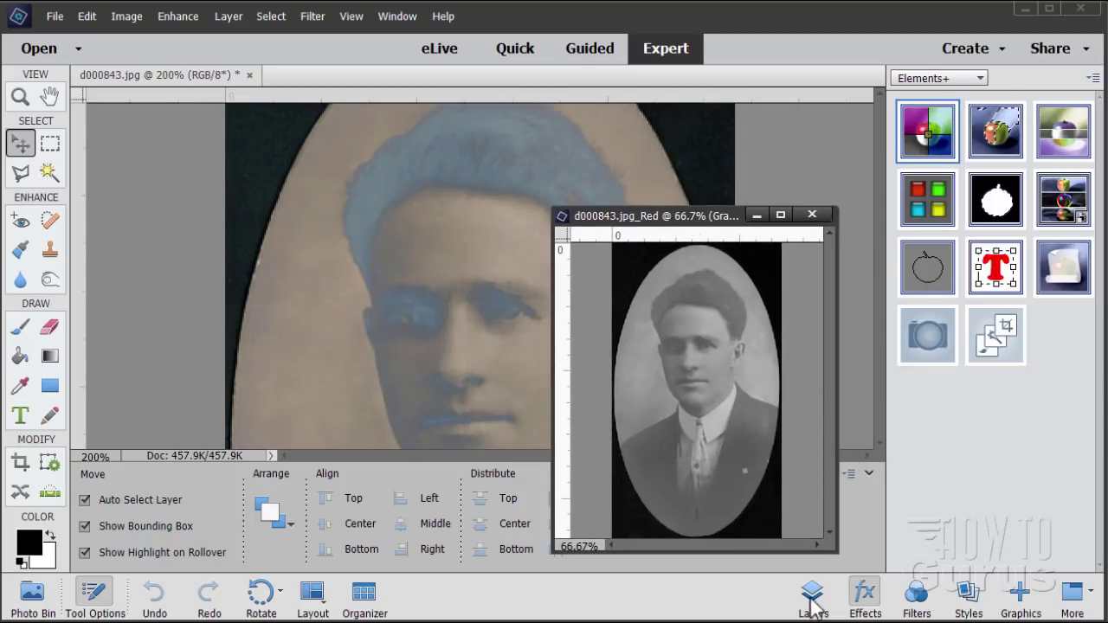
left_click(812, 598)
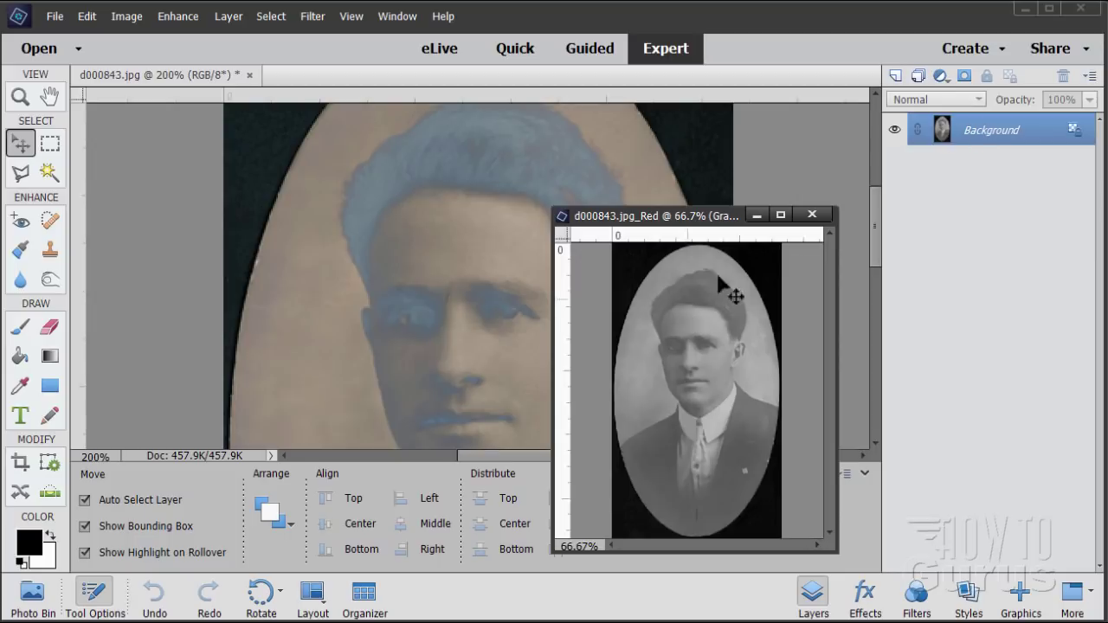
left_click_drag(942, 139, 458, 239)
left_click(812, 214)
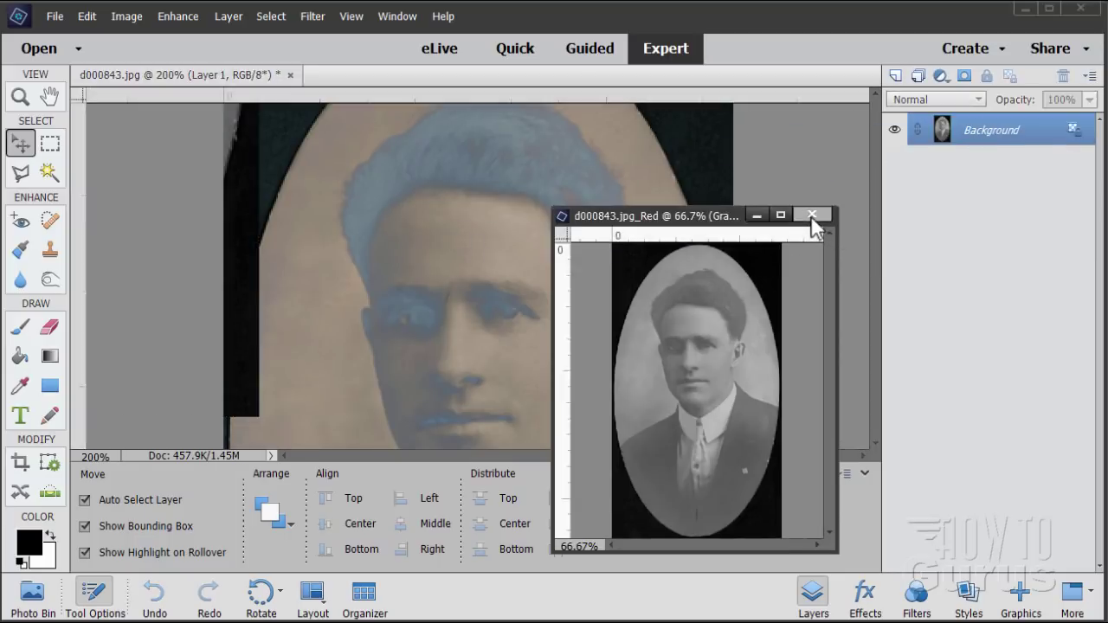
left_click(555, 258)
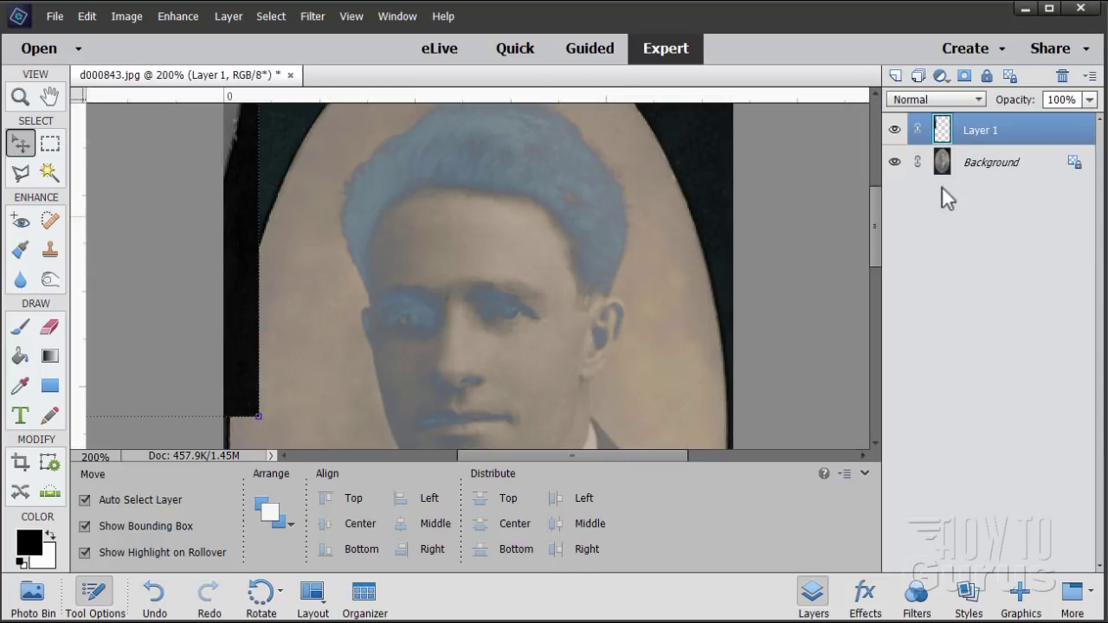
Move the red channel layer to line up exactly with the document edges, covering the background photo
left_click_drag(256, 224, 507, 259)
left_click_drag(876, 239, 873, 193)
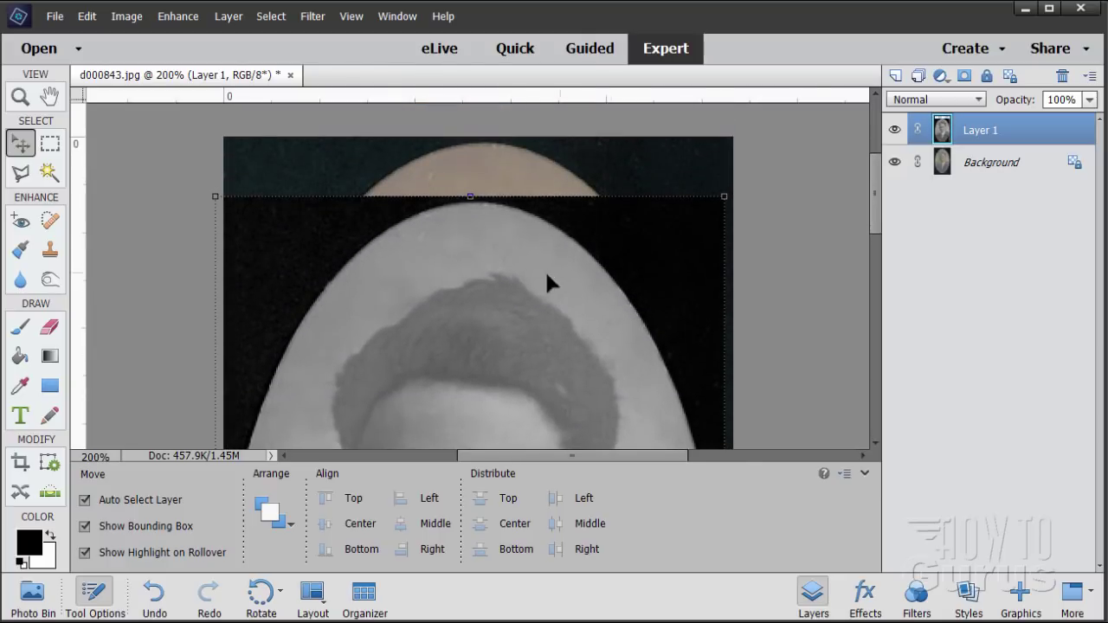
left_click_drag(545, 270, 537, 214)
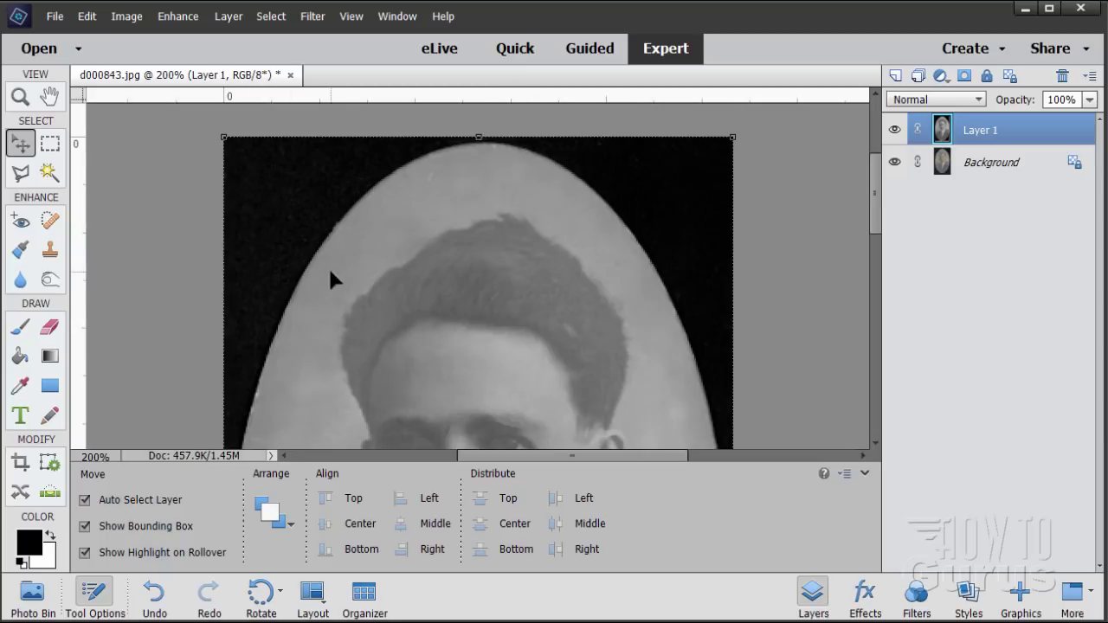
Review the Snap To options, then shift the red channel layer slightly and snap it back to the document bounds
left_click(353, 17)
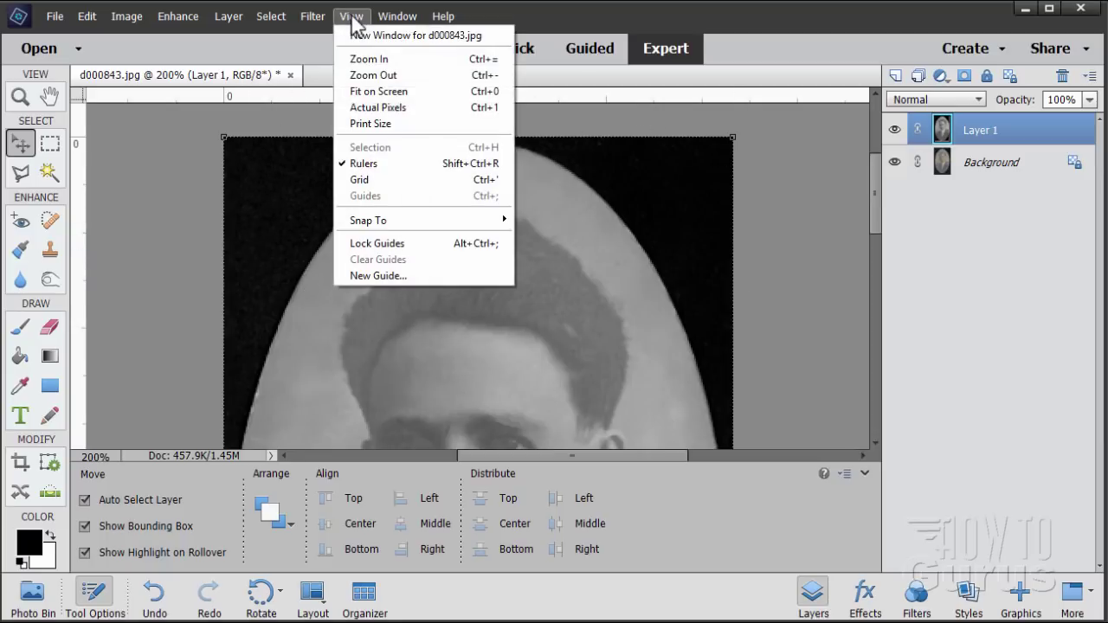
mouse_move(425, 227)
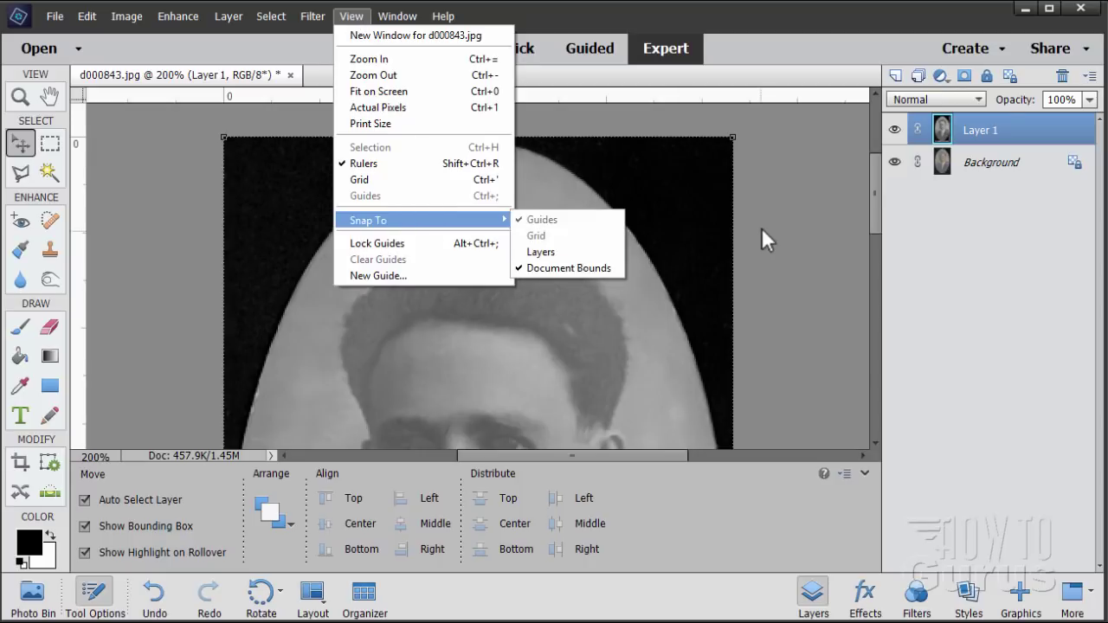
left_click(515, 211)
mouse_move(514, 210)
left_mouse_down()
mouse_move(549, 255)
mouse_move(507, 204)
left_mouse_up()
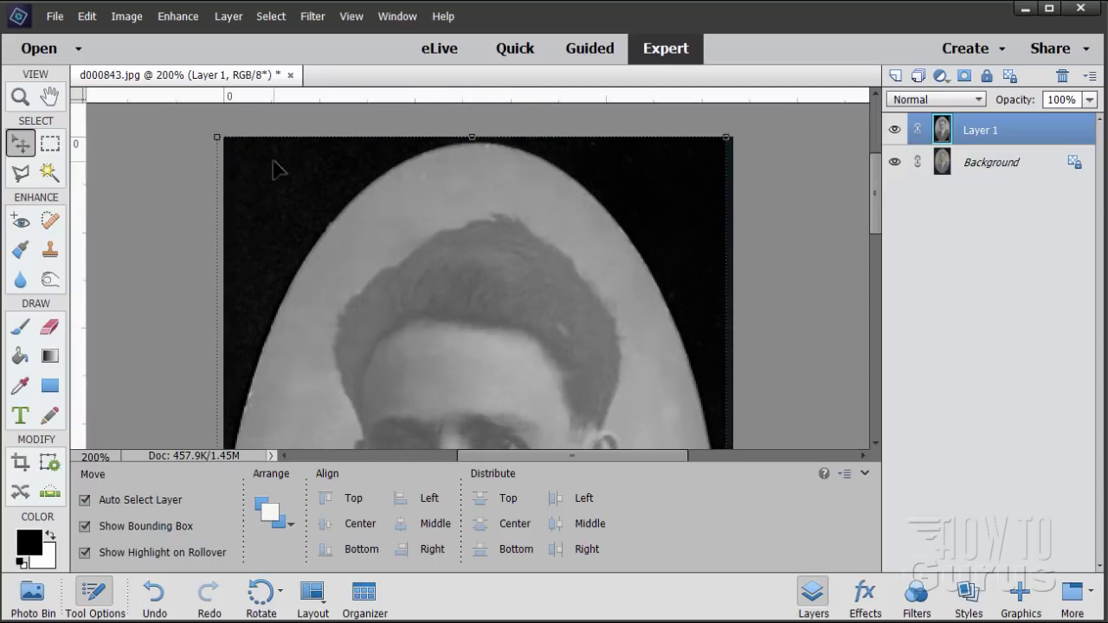
left_click_drag(273, 162, 281, 164)
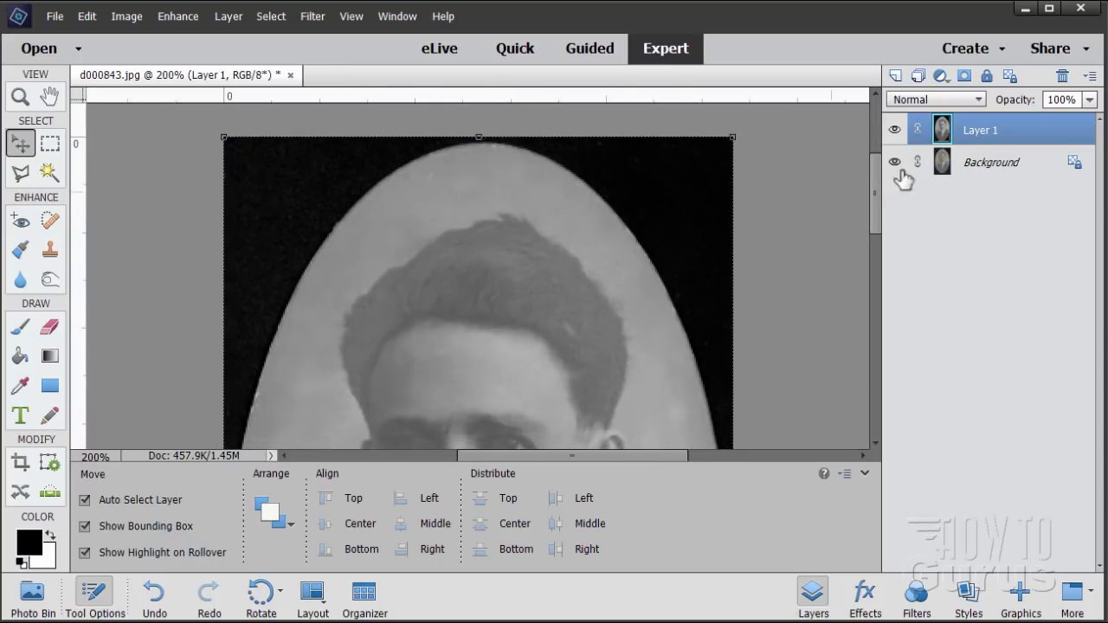
Toggle Layer 1's visibility to compare the red channel with the stained original and check the alignment, then examine the face
left_click(893, 130)
left_click(892, 130)
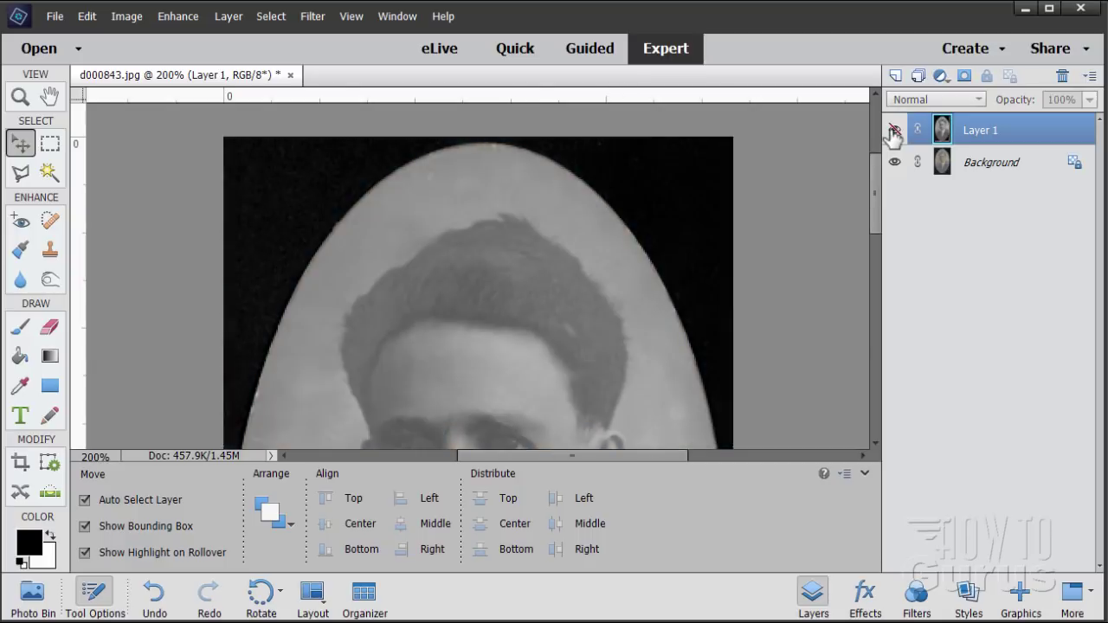
left_click(892, 130)
left_click(893, 130)
left_click(893, 130)
left_click(893, 130)
left_click(893, 130)
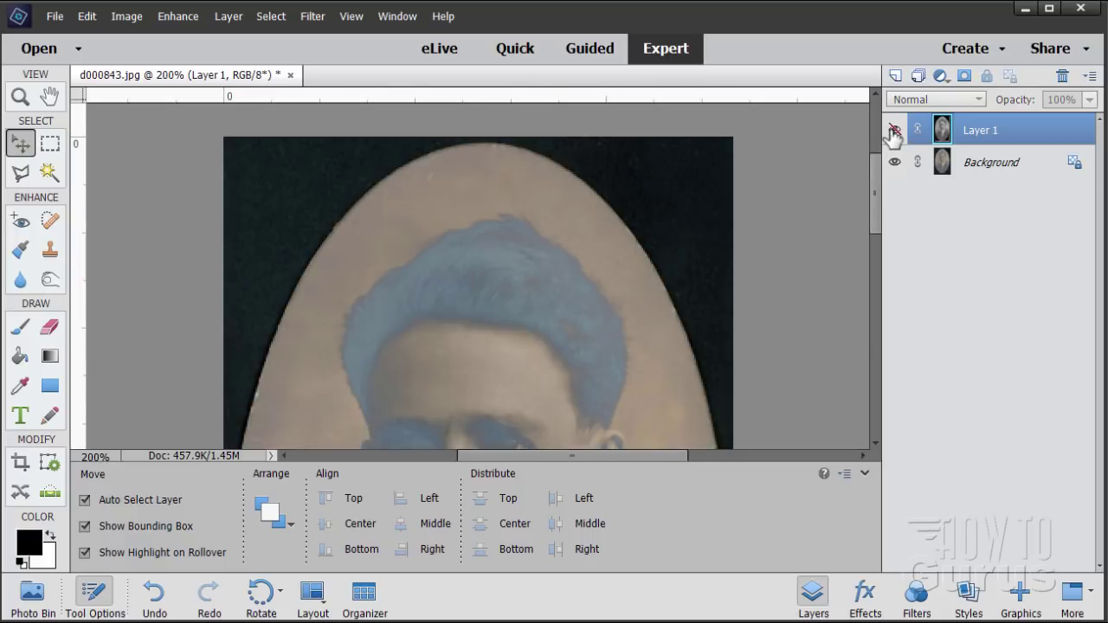
left_click(893, 130)
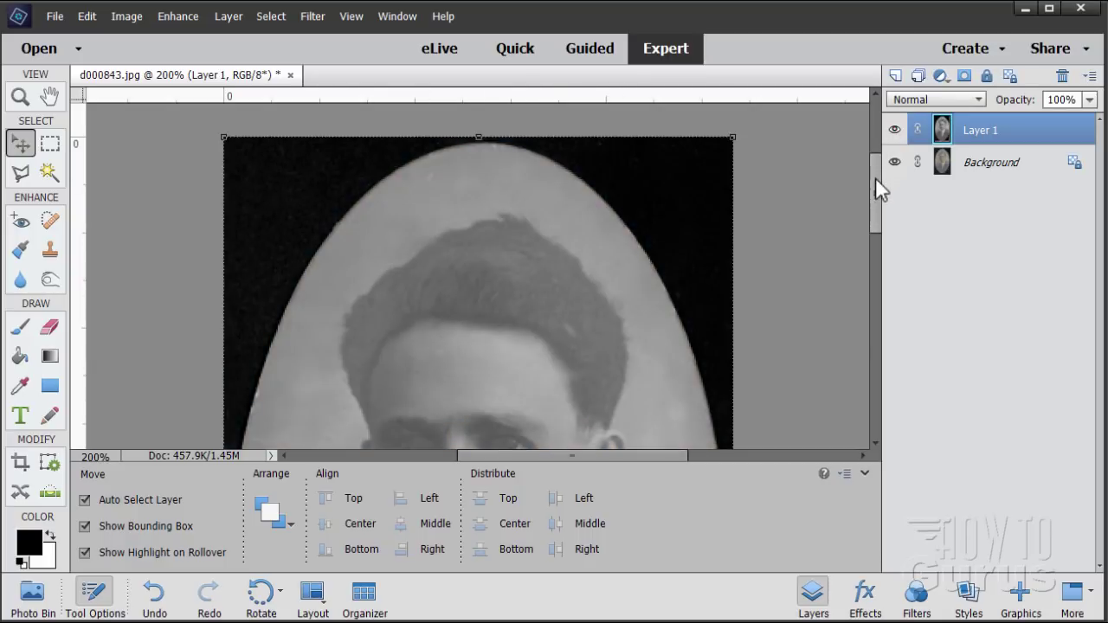
left_click_drag(875, 177, 866, 203)
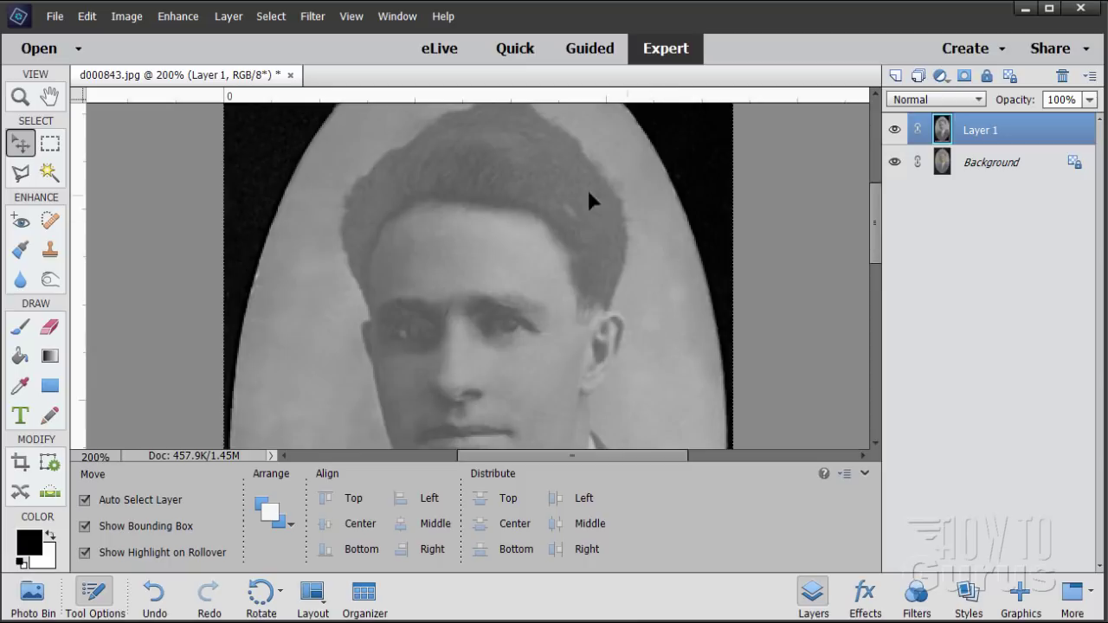
Float the d000843.jpg document in its own window and position it over the workspace just below the menu bar
left_click_drag(168, 74, 240, 31)
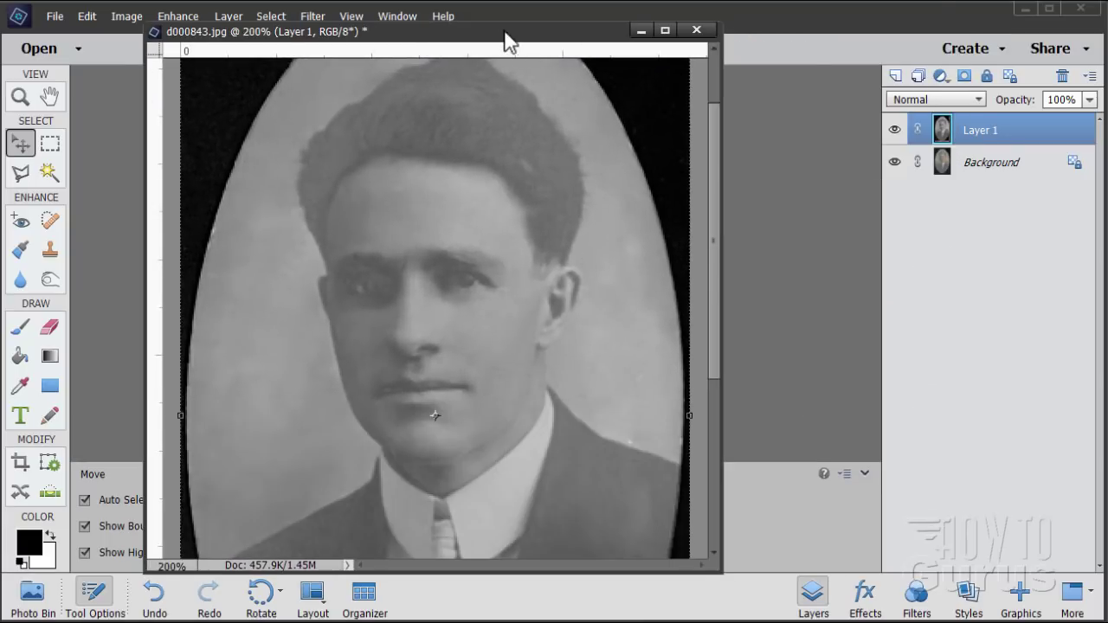
left_click_drag(507, 41, 592, 45)
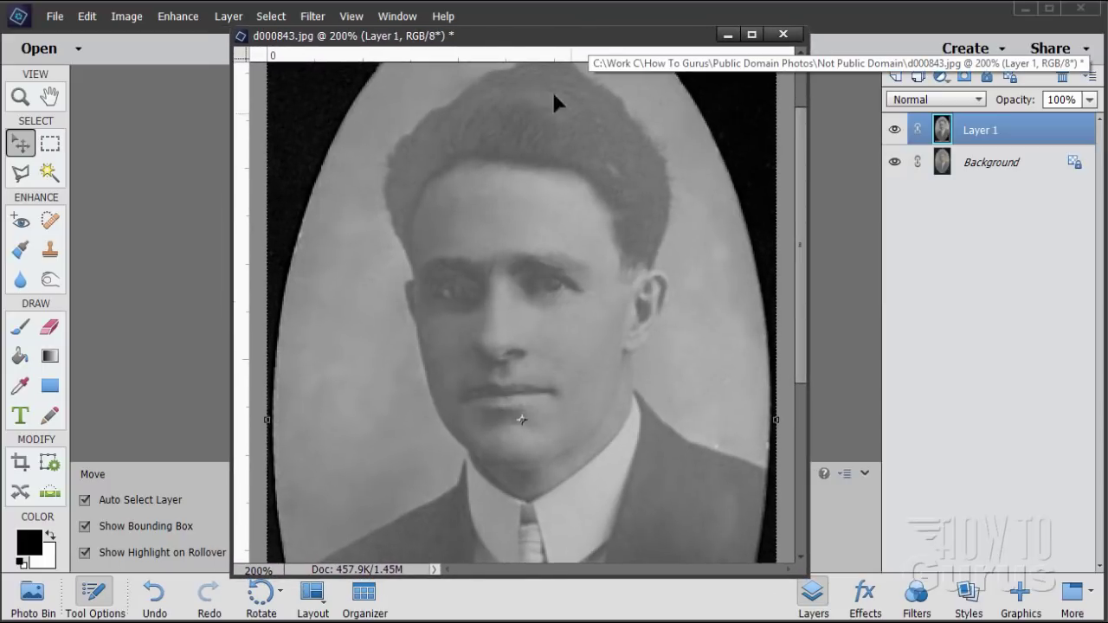
left_click_drag(520, 39, 520, 46)
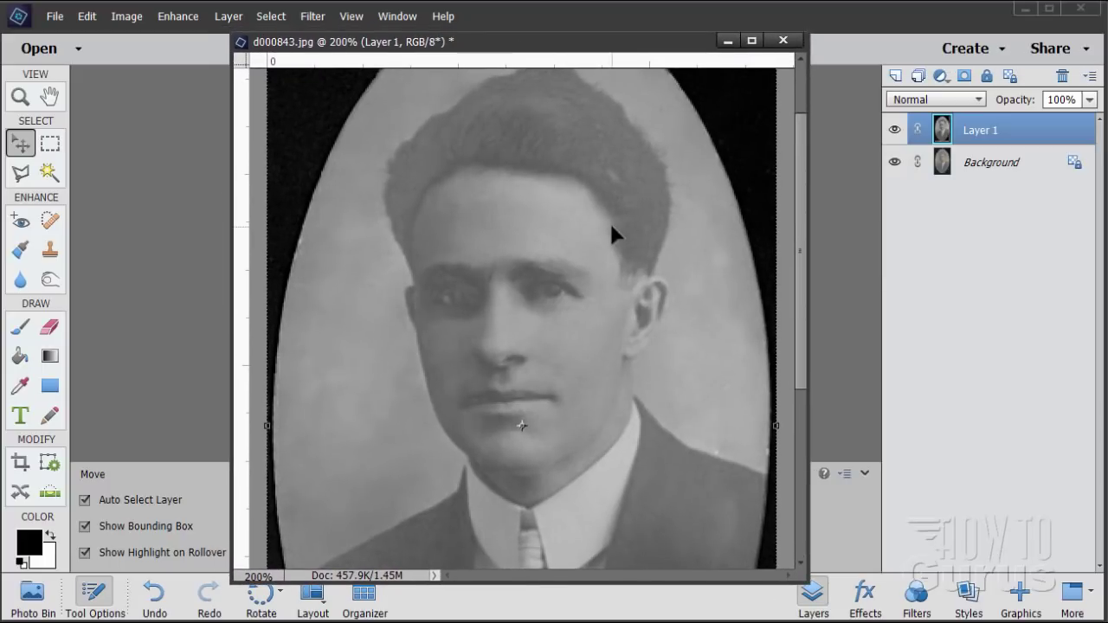
Check the Allow Floating Documents in Expert Mode option in the General preferences
left_click(87, 15)
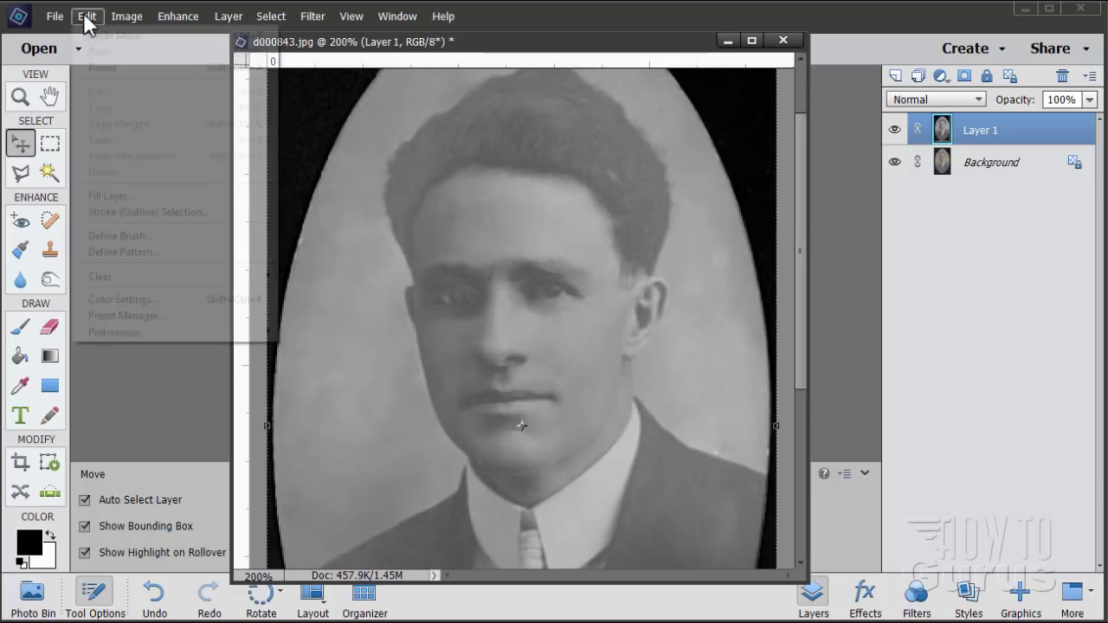
mouse_move(128, 331)
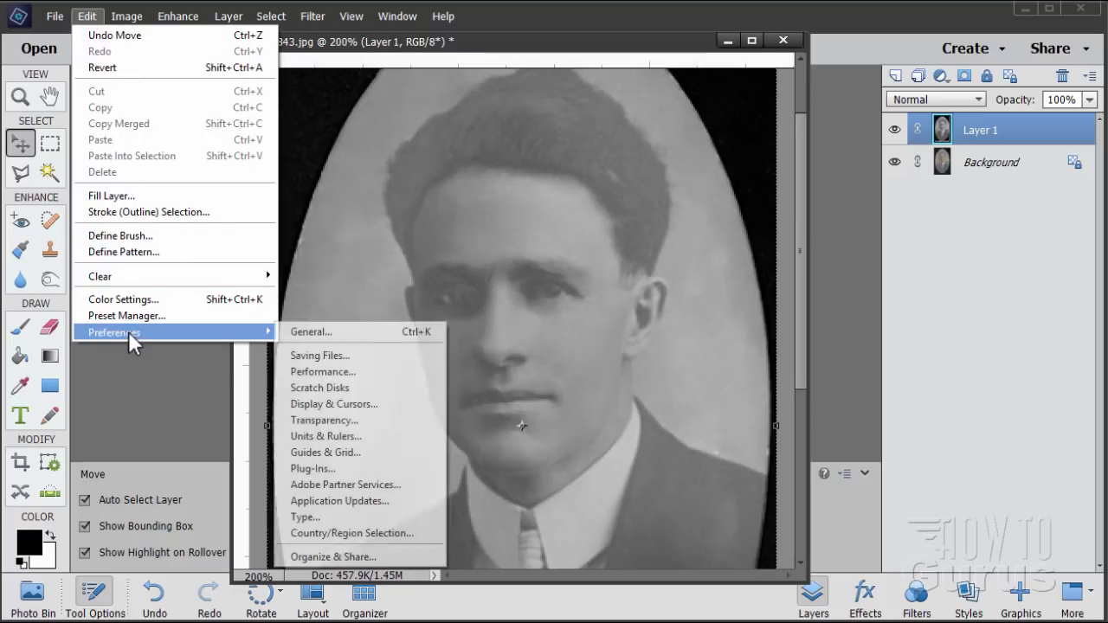
left_click(303, 333)
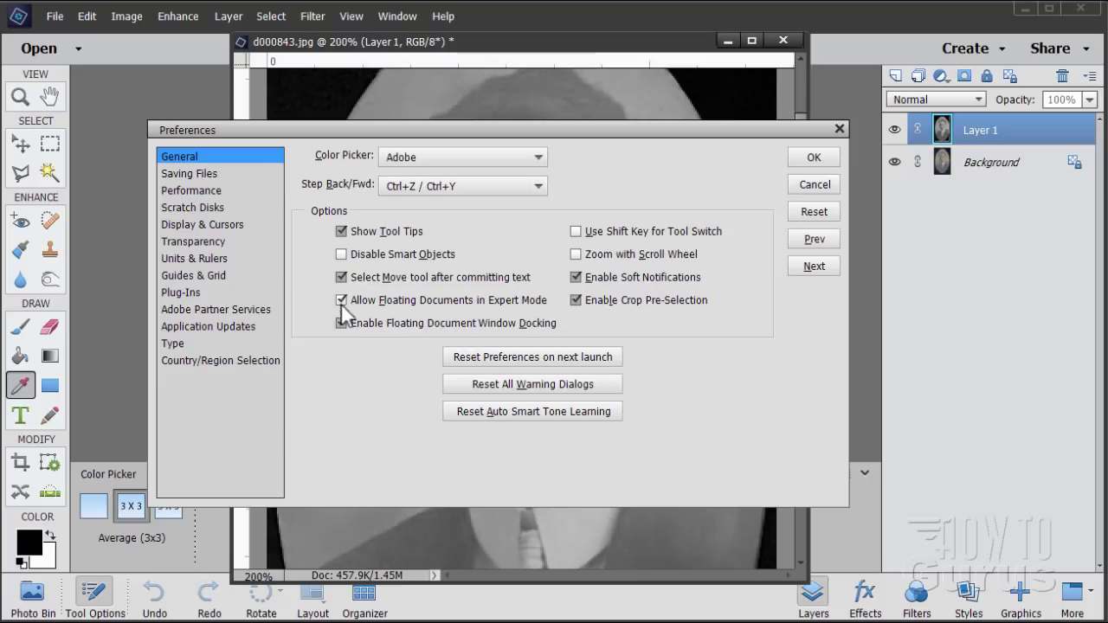
left_click(797, 162)
key("v")
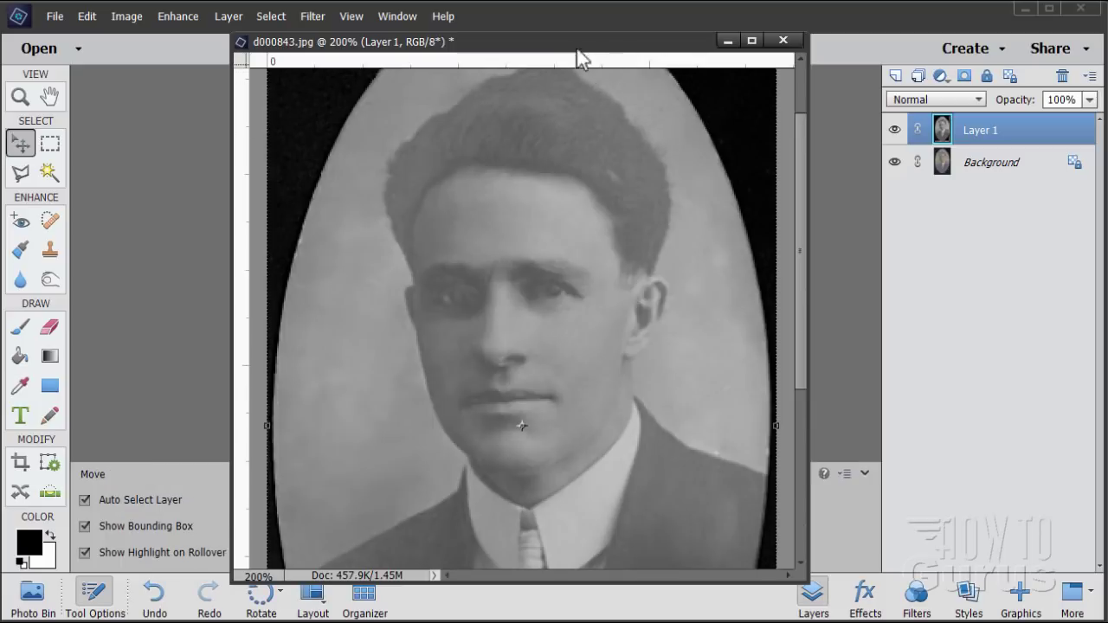
Dock the d000843.jpg window, float it again, and enlarge it to show more of the portrait
left_click_drag(578, 49, 511, 73)
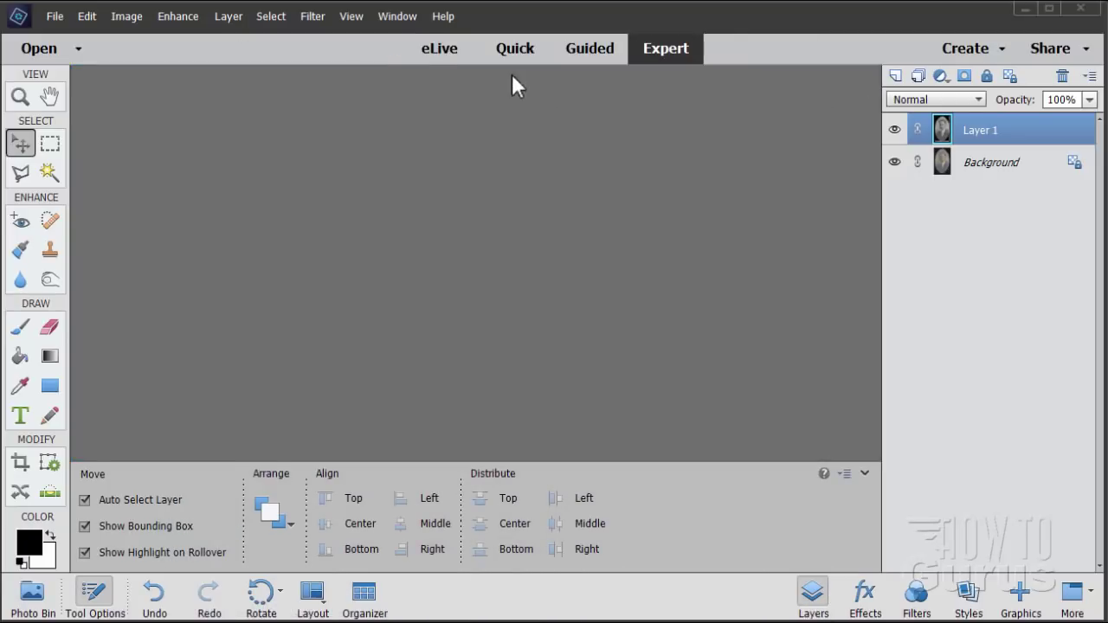
left_click_drag(180, 76, 436, 44)
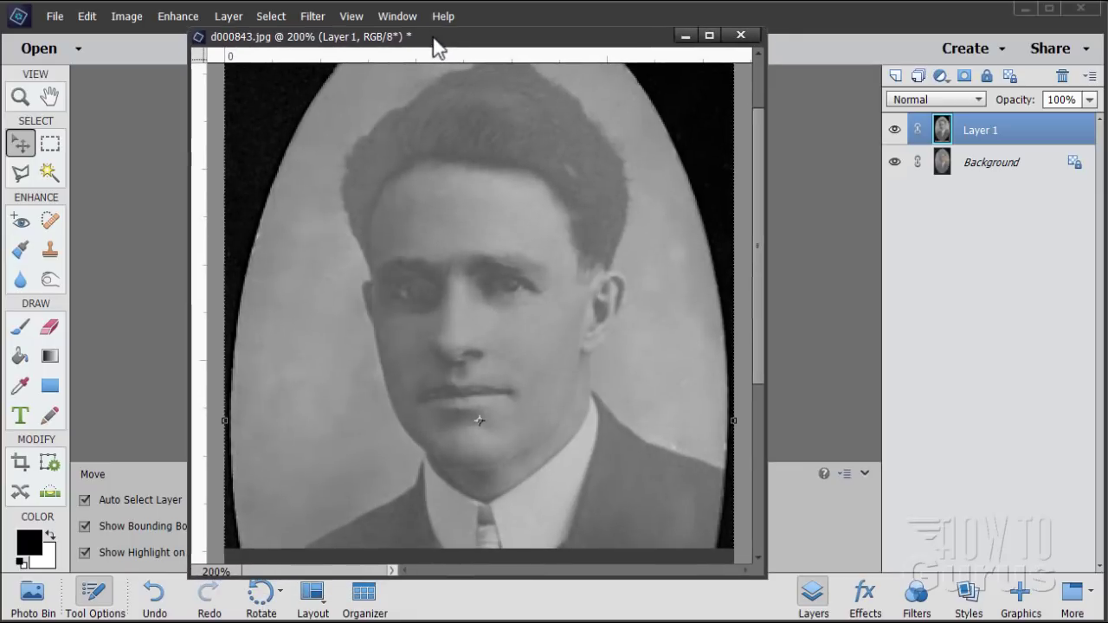
left_click_drag(766, 576, 788, 618)
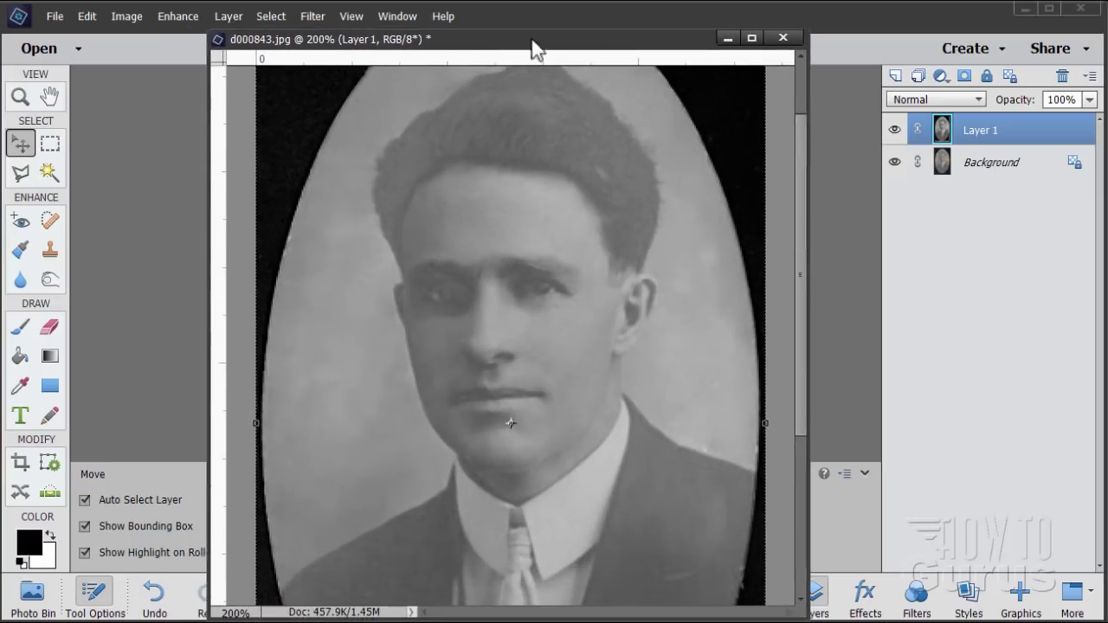
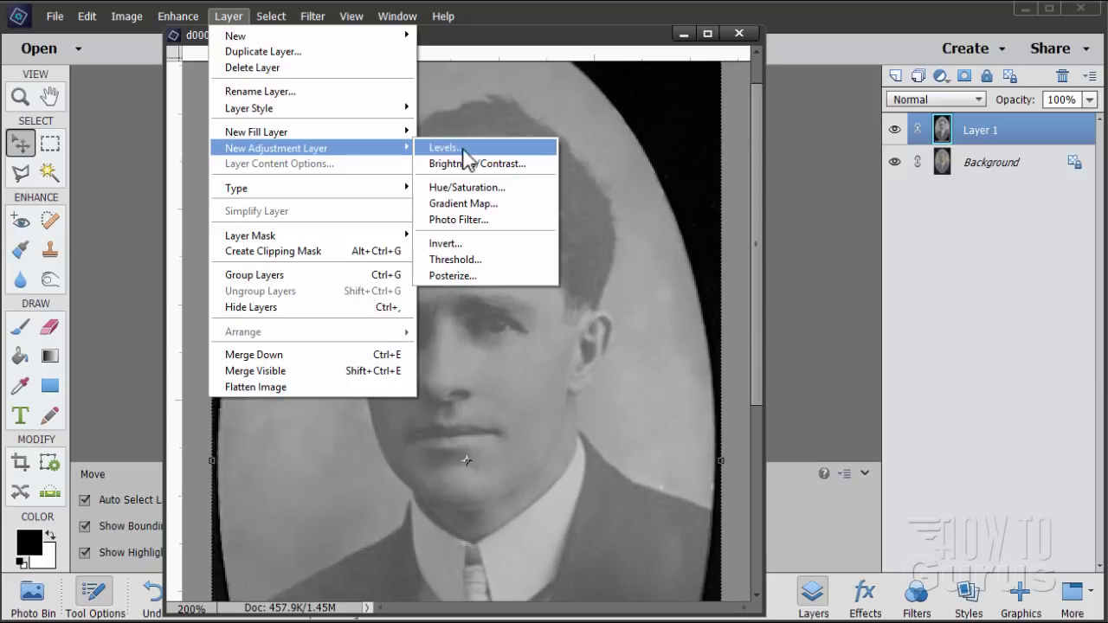
Add a Levels adjustment layer named Levels 1, using the previous layer to create a clipping mask
left_click(463, 148)
left_click_drag(820, 371, 774, 342)
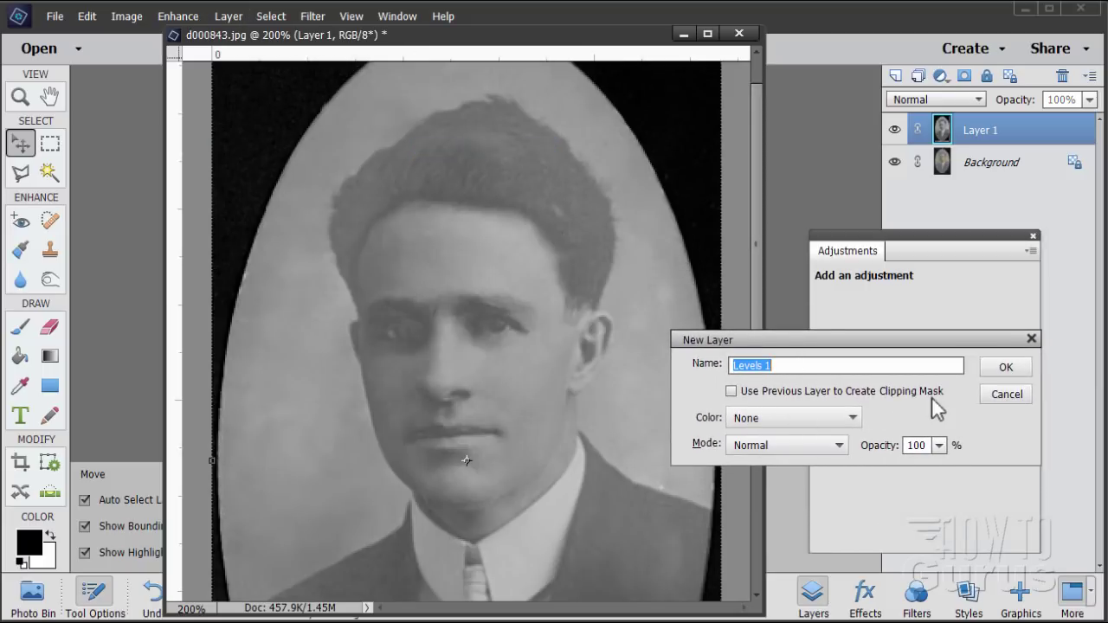
left_click(731, 393)
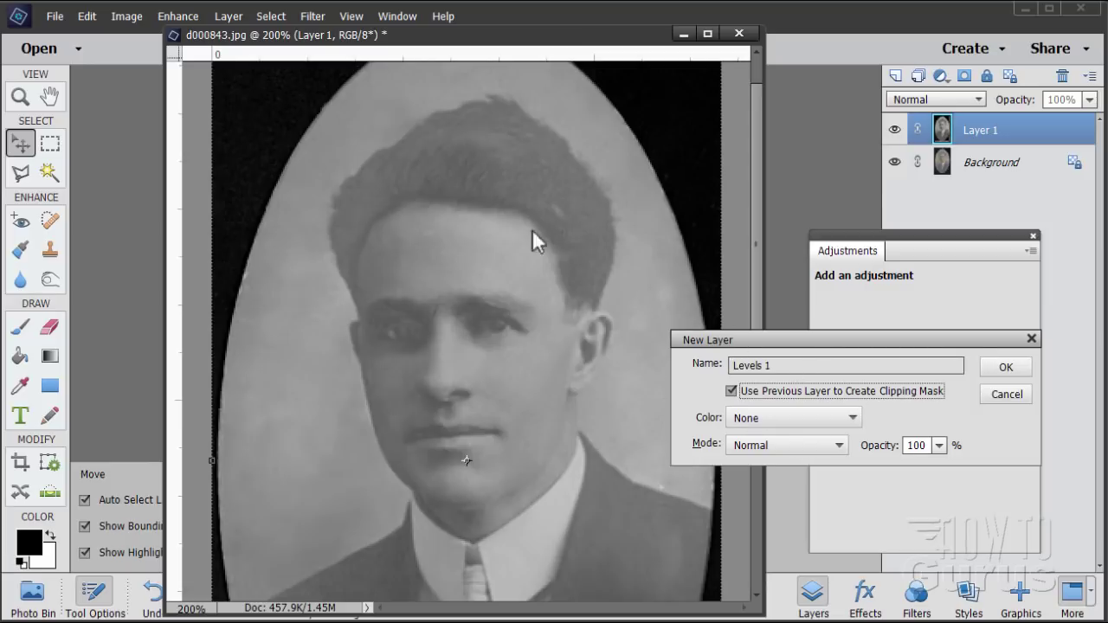
left_click(1006, 367)
left_click_drag(916, 249, 894, 226)
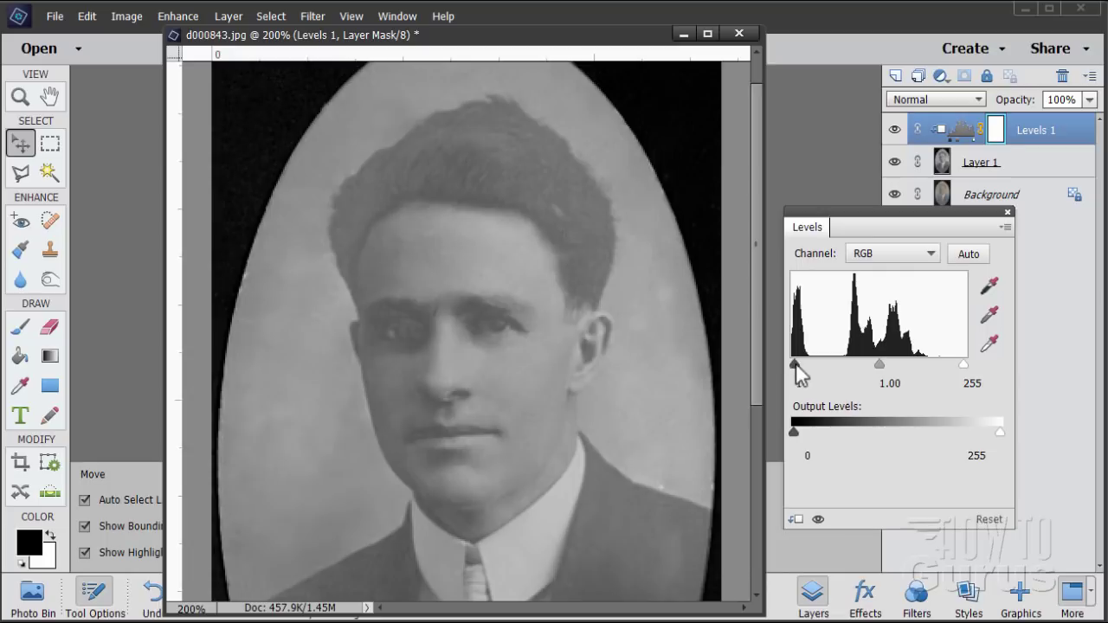
Set the RGB input levels of Levels 1 to black 77, midtone 1.04 and white 213, then close the Levels settings
left_click_drag(794, 363, 825, 360)
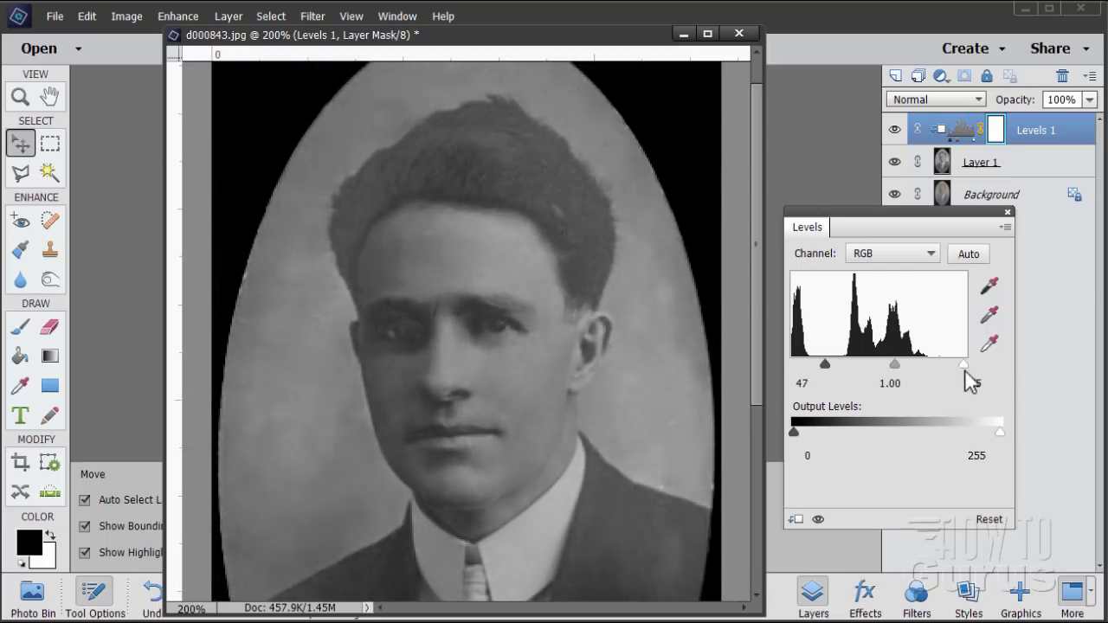
left_click_drag(962, 364, 936, 364)
mouse_move(825, 364)
left_mouse_down()
mouse_move(890, 370)
mouse_move(881, 364)
mouse_move(892, 359)
mouse_move(841, 359)
left_mouse_up()
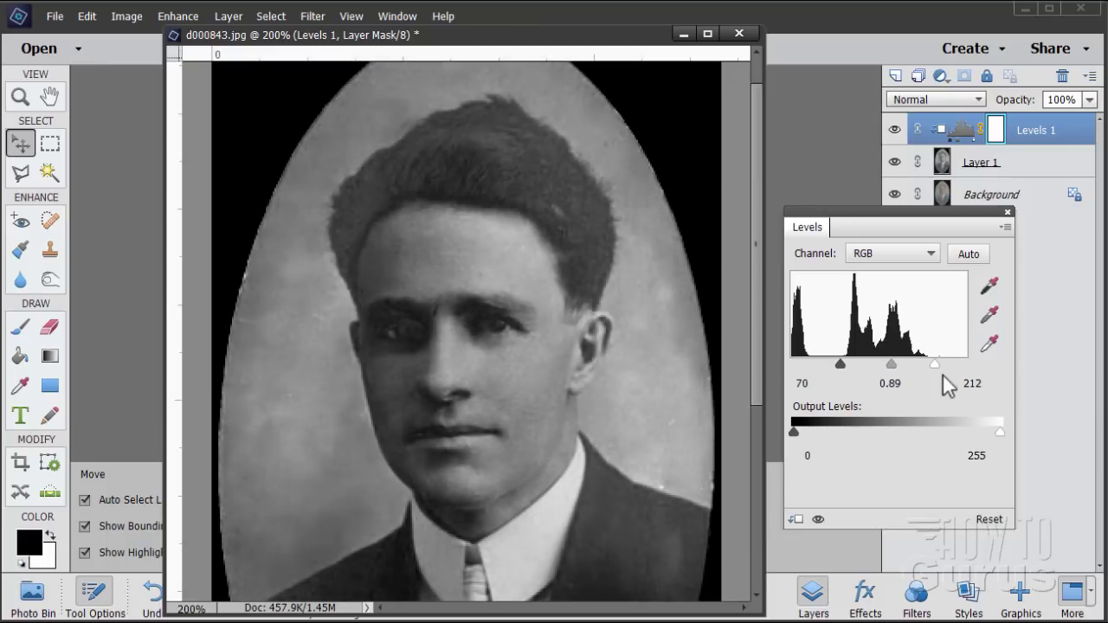
left_click_drag(933, 365, 927, 364)
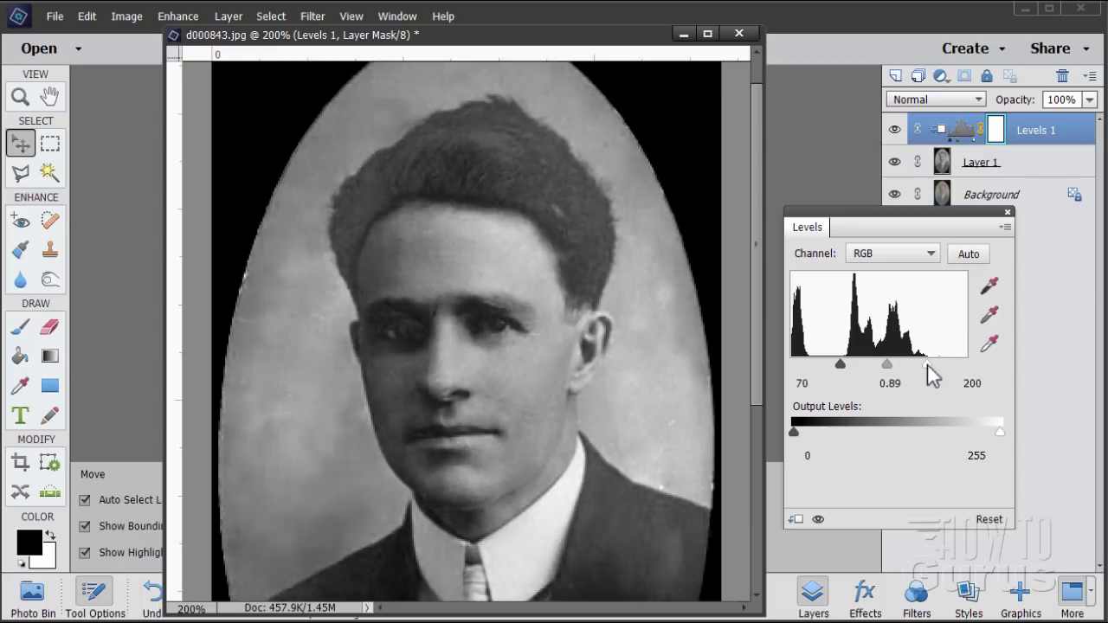
left_click_drag(840, 364, 793, 365)
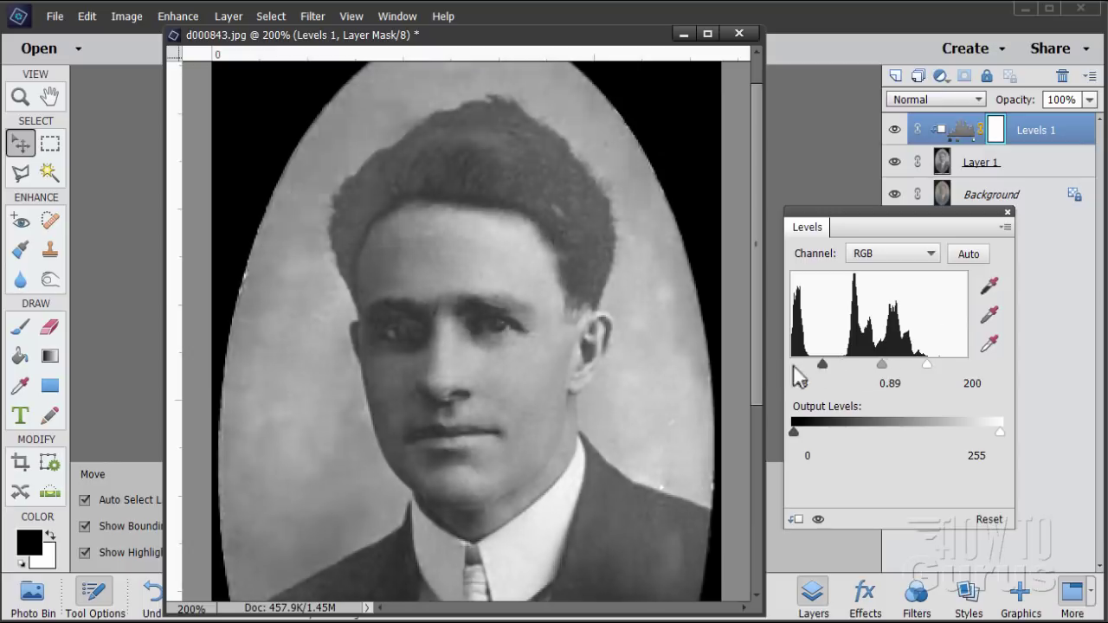
mouse_move(927, 364)
left_mouse_down()
mouse_move(976, 376)
mouse_move(932, 367)
left_mouse_up()
left_click_drag(794, 366, 830, 365)
left_click_drag(933, 365, 935, 365)
mouse_move(830, 365)
left_mouse_down()
mouse_move(887, 365)
mouse_move(844, 360)
left_mouse_up()
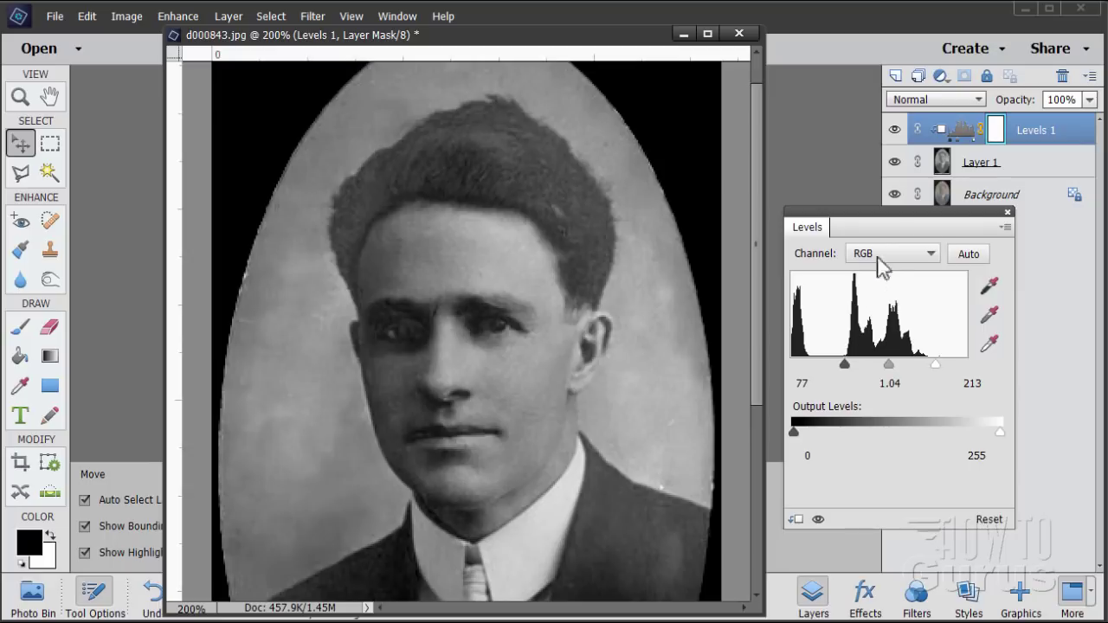
left_click(1007, 212)
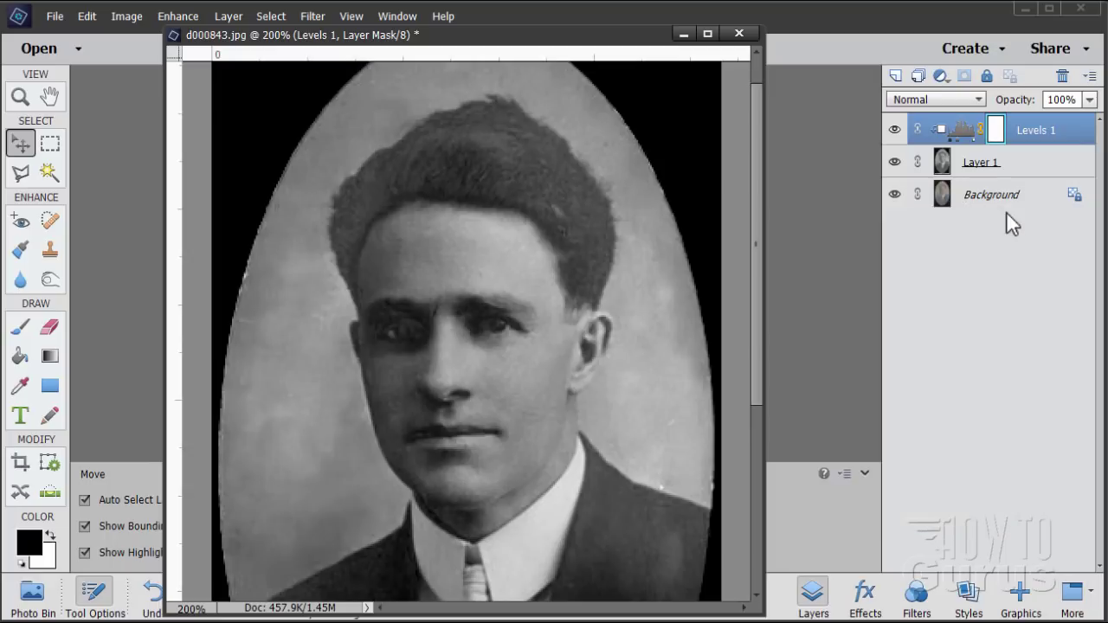
Hide and show Levels 1 to compare the portrait's contrast with and without it, ending with it shown, and select Layer 1
left_click(895, 130)
left_click(894, 130)
left_click(894, 130)
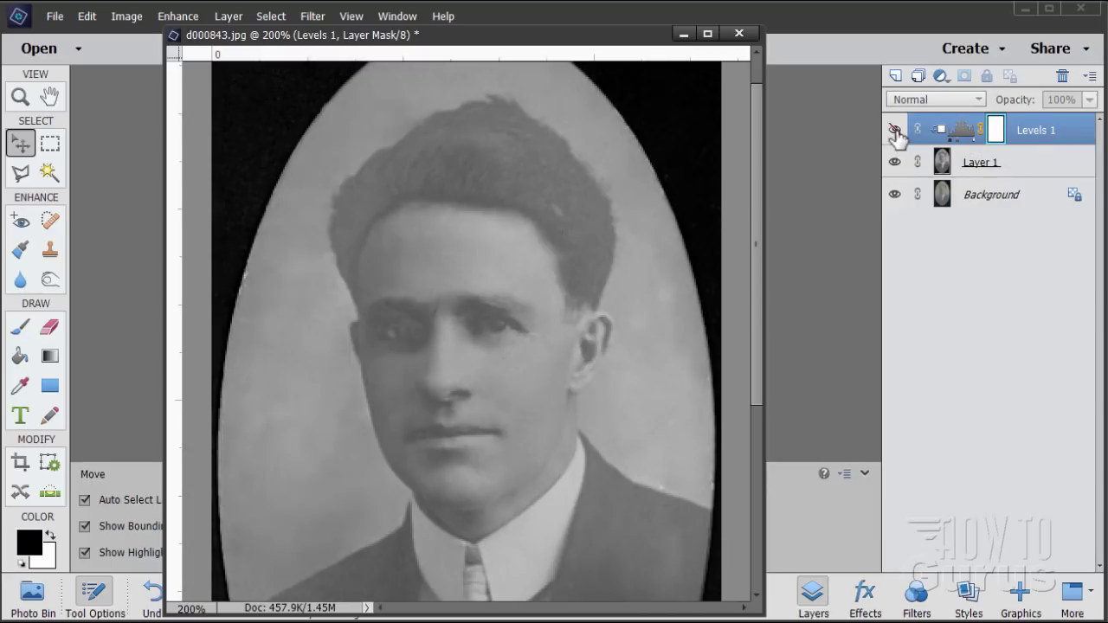
left_click(894, 129)
left_click(895, 130)
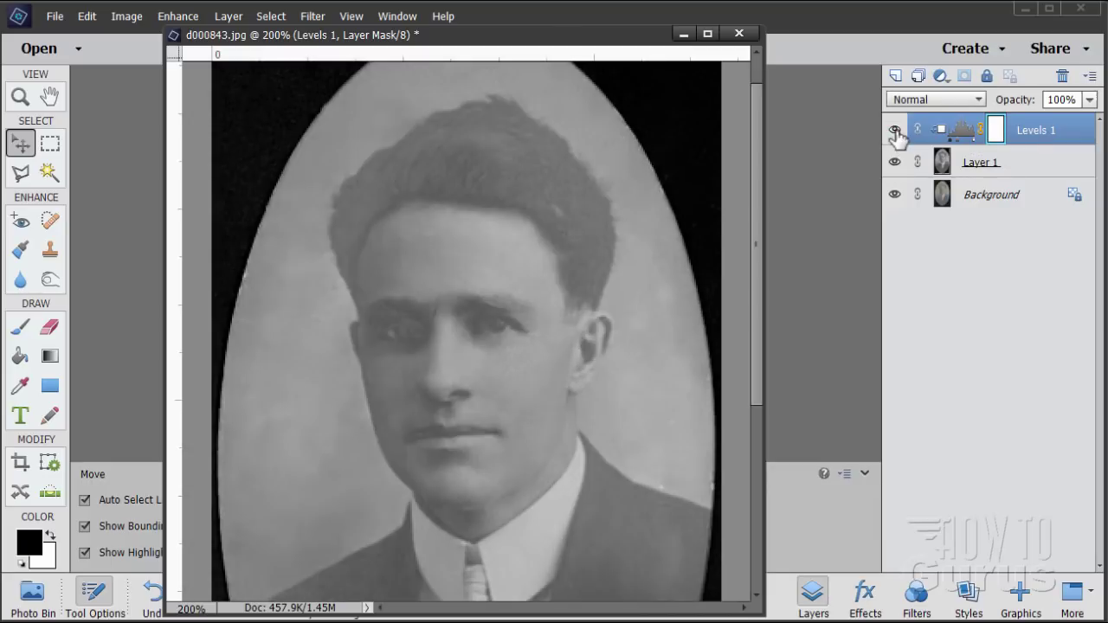
left_click(894, 130)
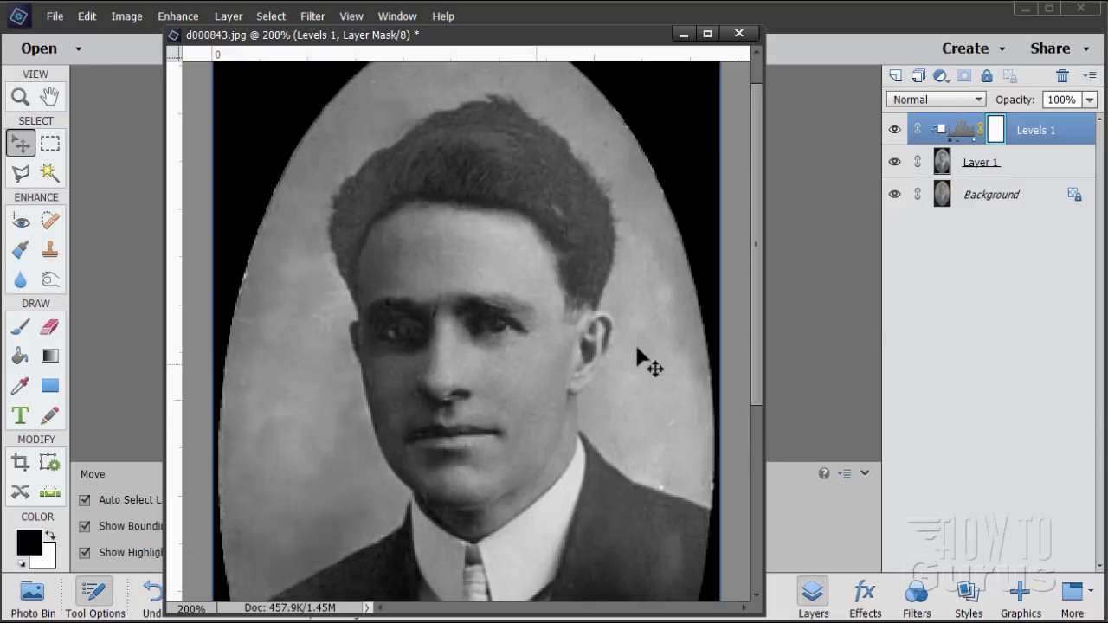
left_click(945, 164)
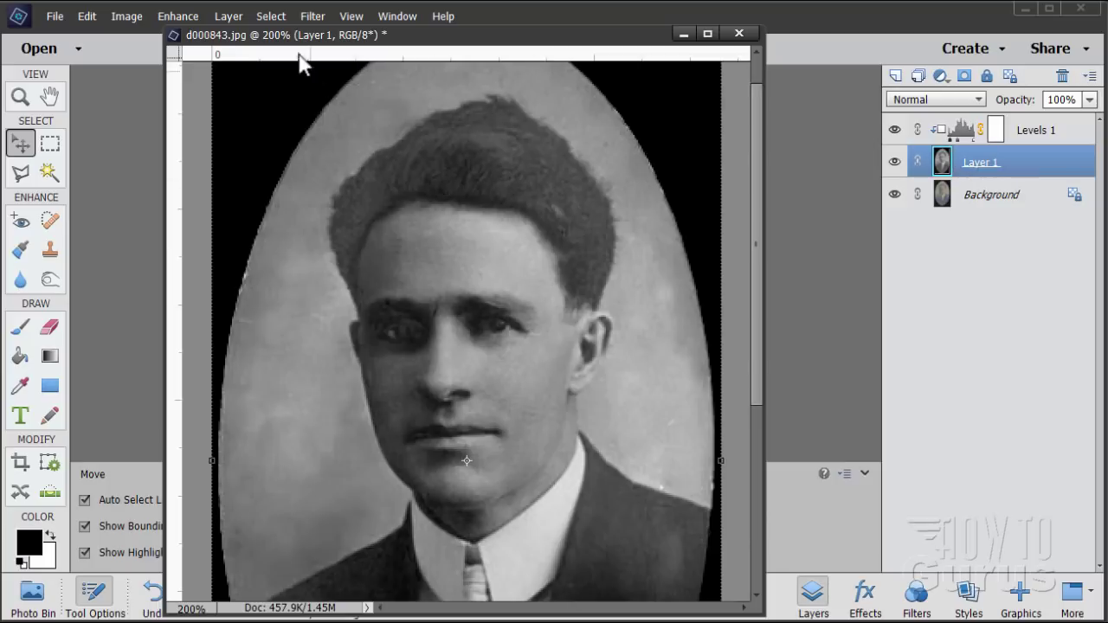
left_click(231, 17)
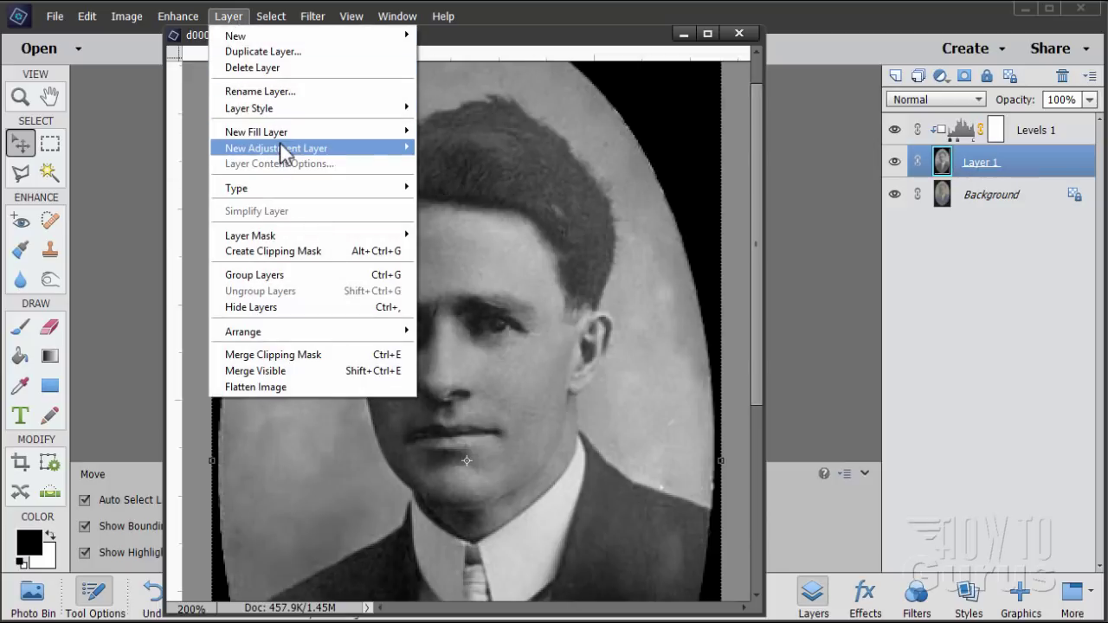
mouse_move(283, 153)
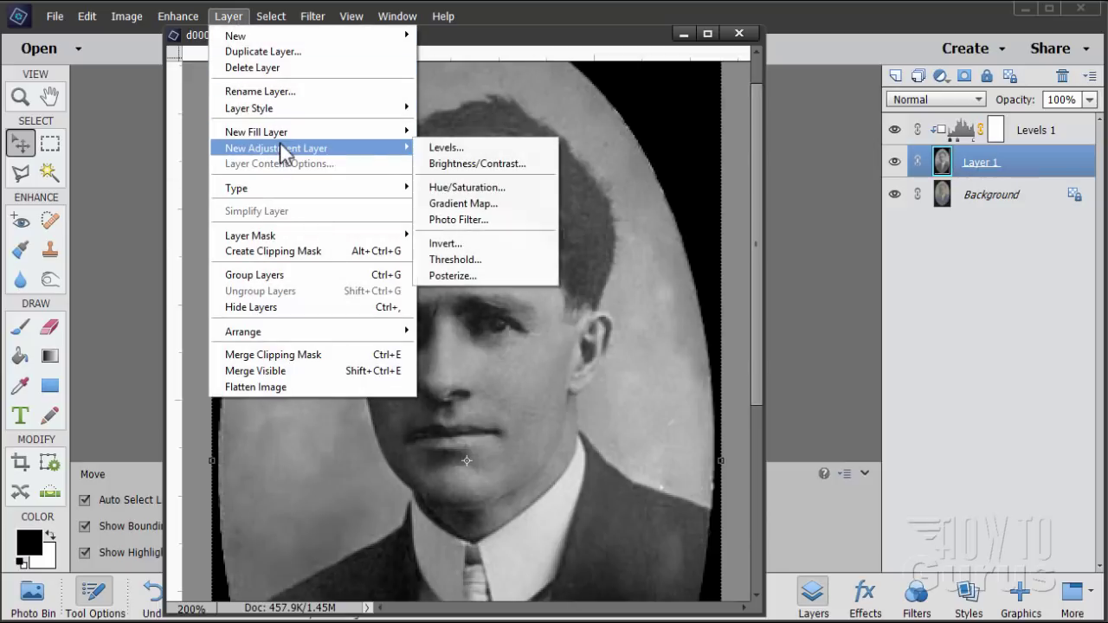
left_click(477, 187)
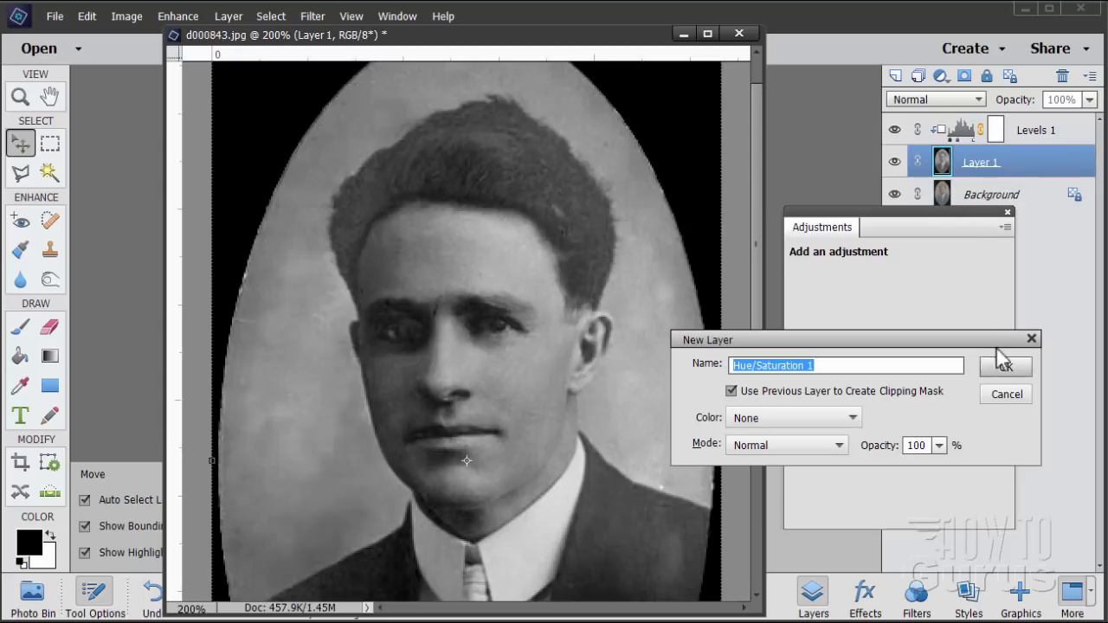
left_click(1011, 391)
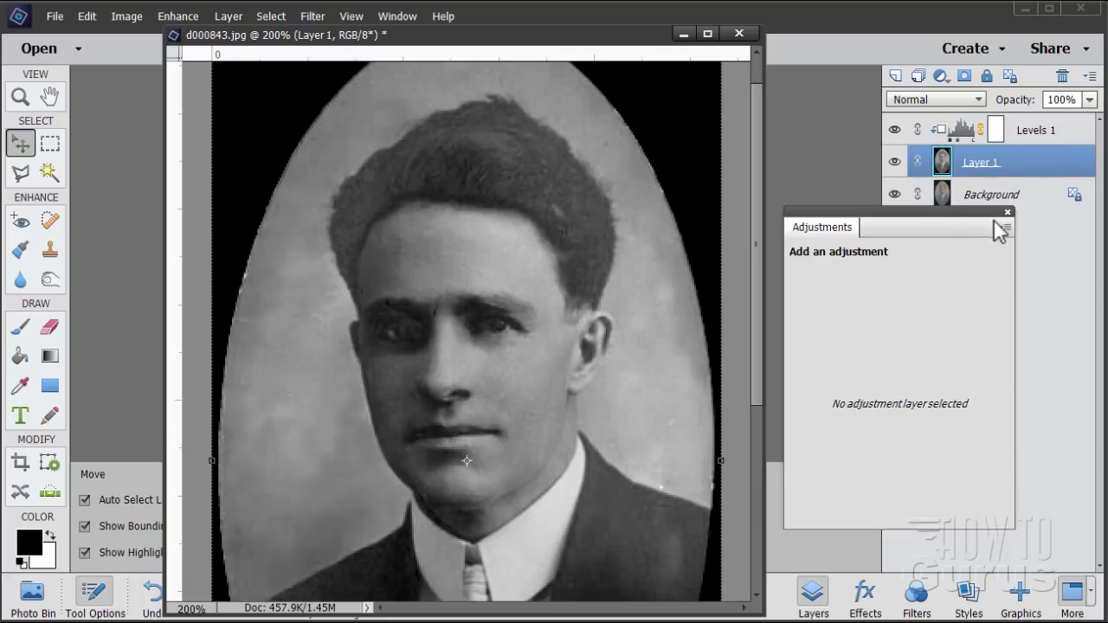
left_click(1008, 213)
Add a Hue/Saturation adjustment layer named Hue/Saturation 1 above Layer 1, using the previous layer to create a clipping mask
left_click(227, 17)
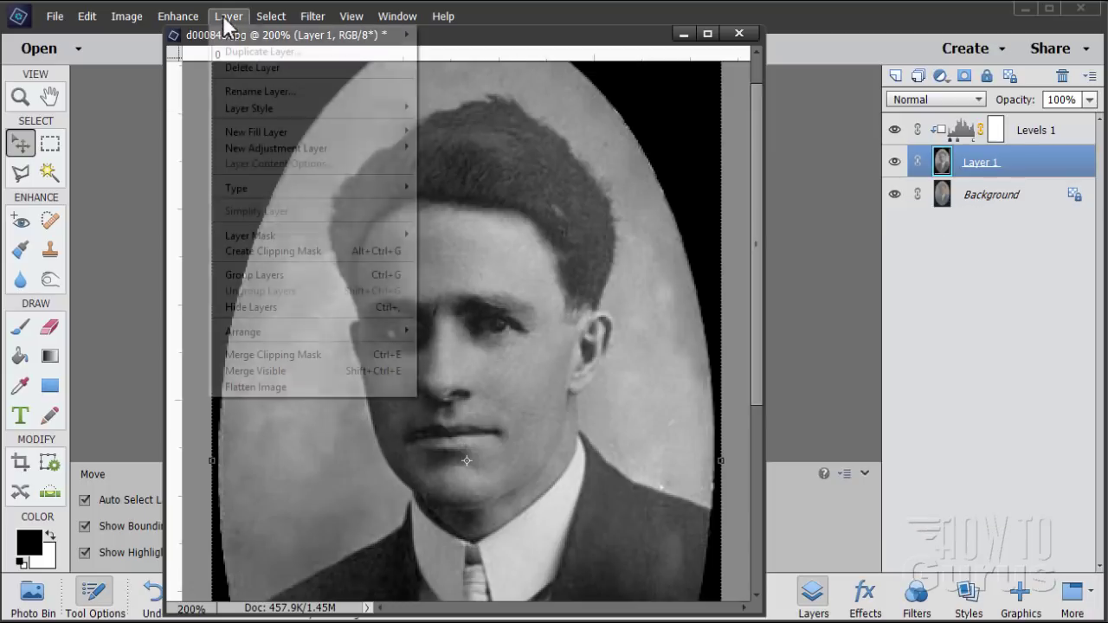
mouse_move(292, 158)
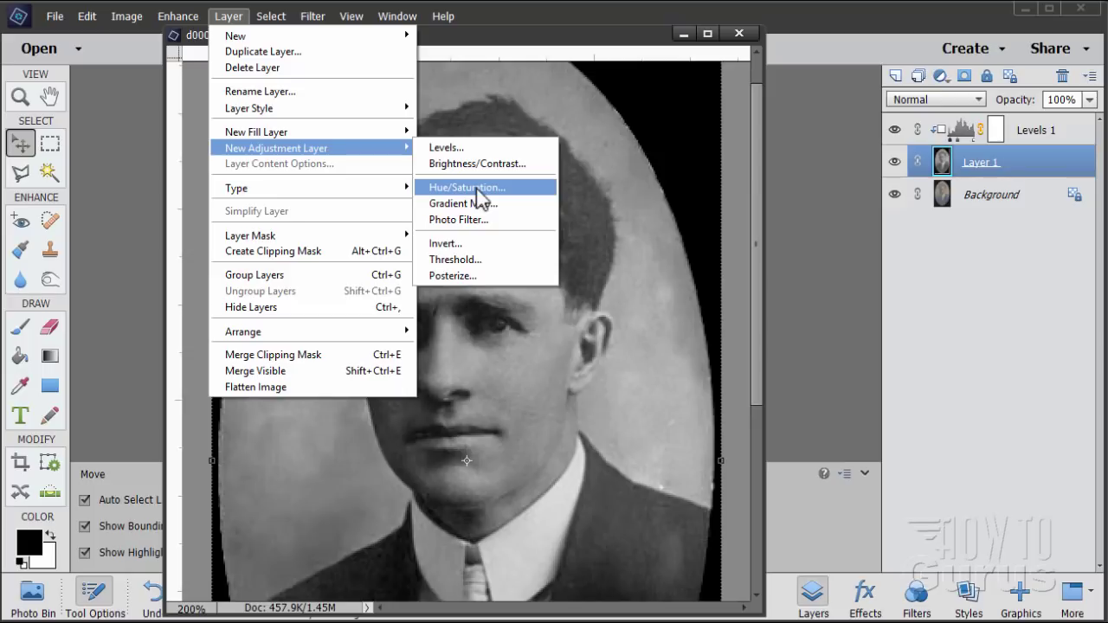
left_click(444, 188)
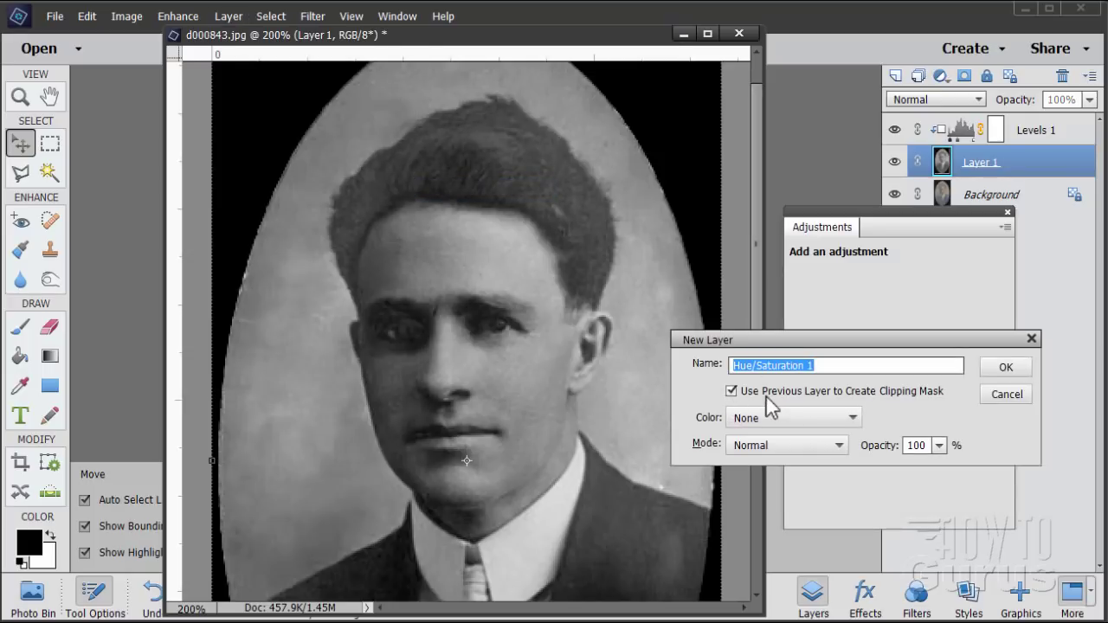
left_click(995, 367)
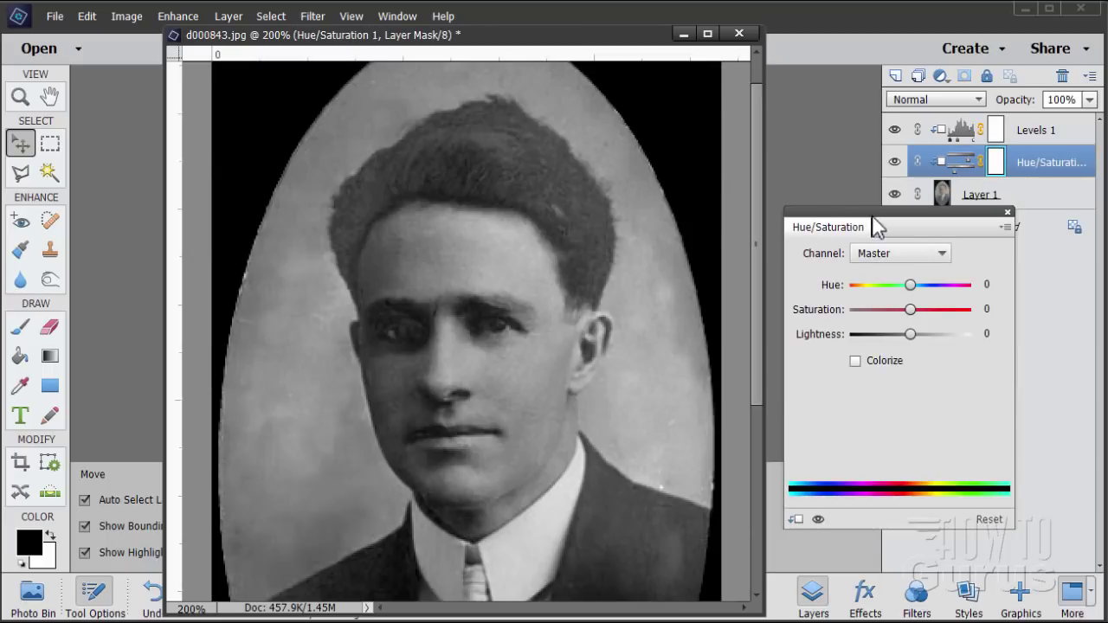
Colorize the portrait through Hue/Saturation 1 with hue 23 and saturation 11, and close the adjustment settings
left_click_drag(878, 227, 805, 205)
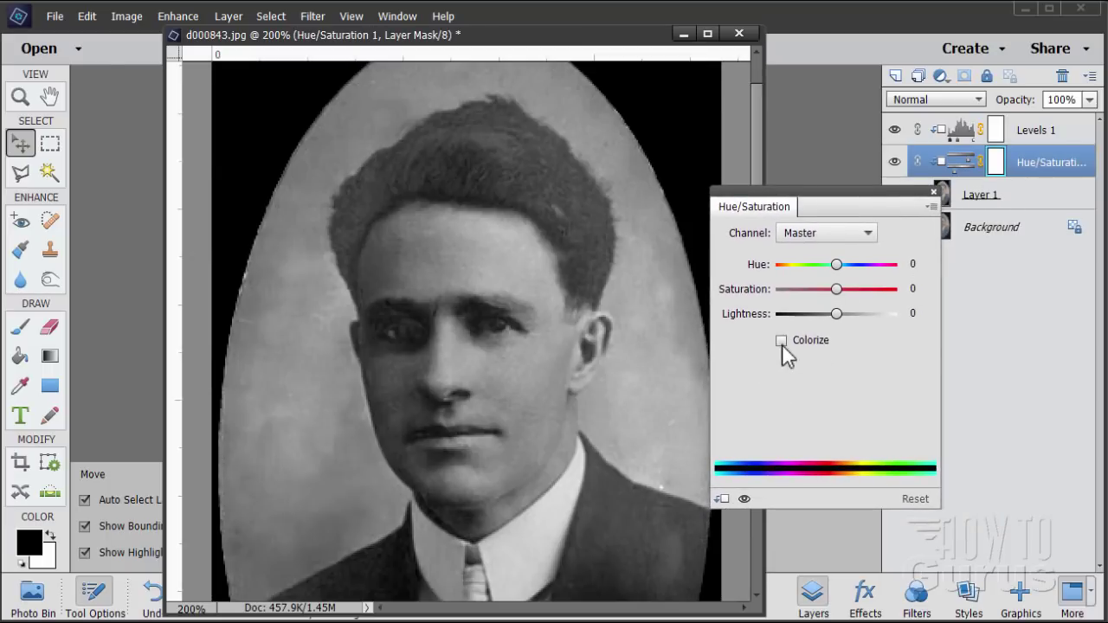
left_click(781, 341)
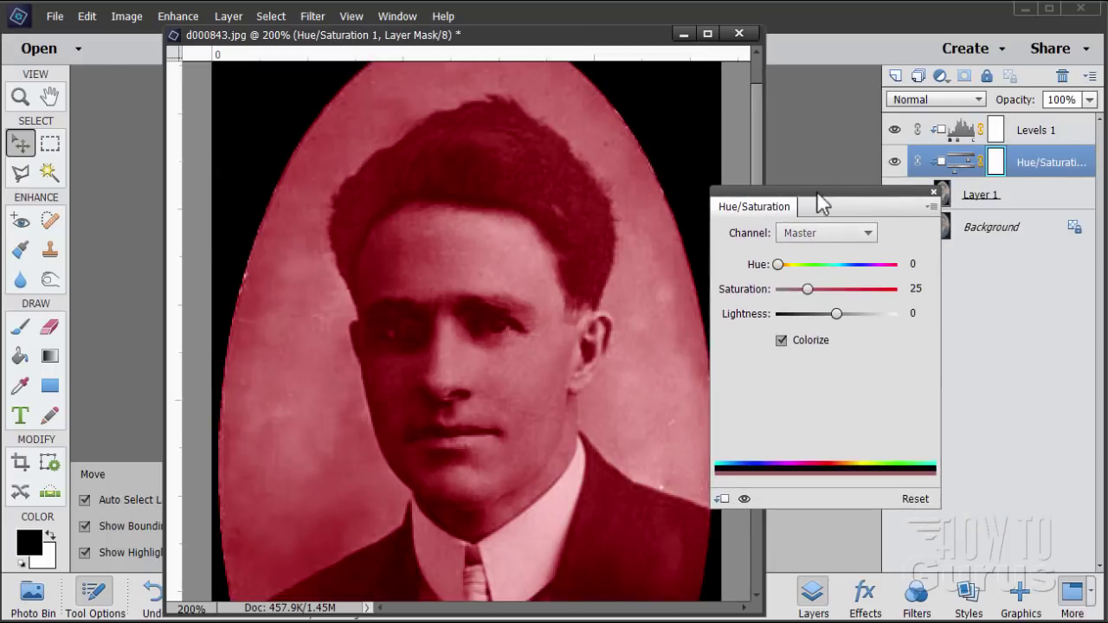
left_click_drag(817, 196, 834, 201)
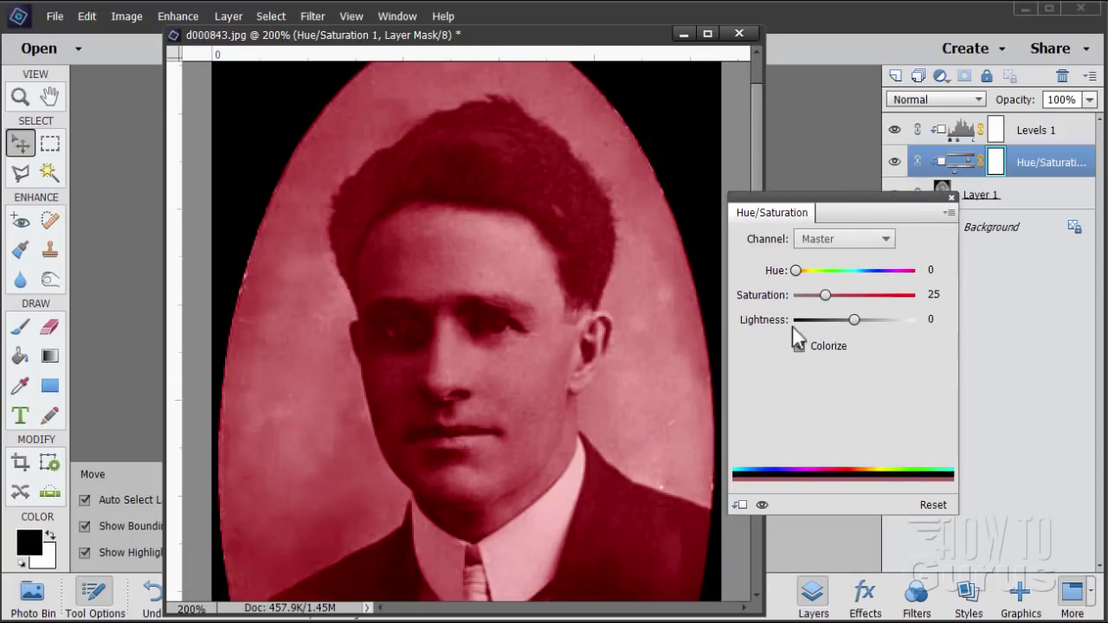
left_click_drag(825, 295, 803, 268)
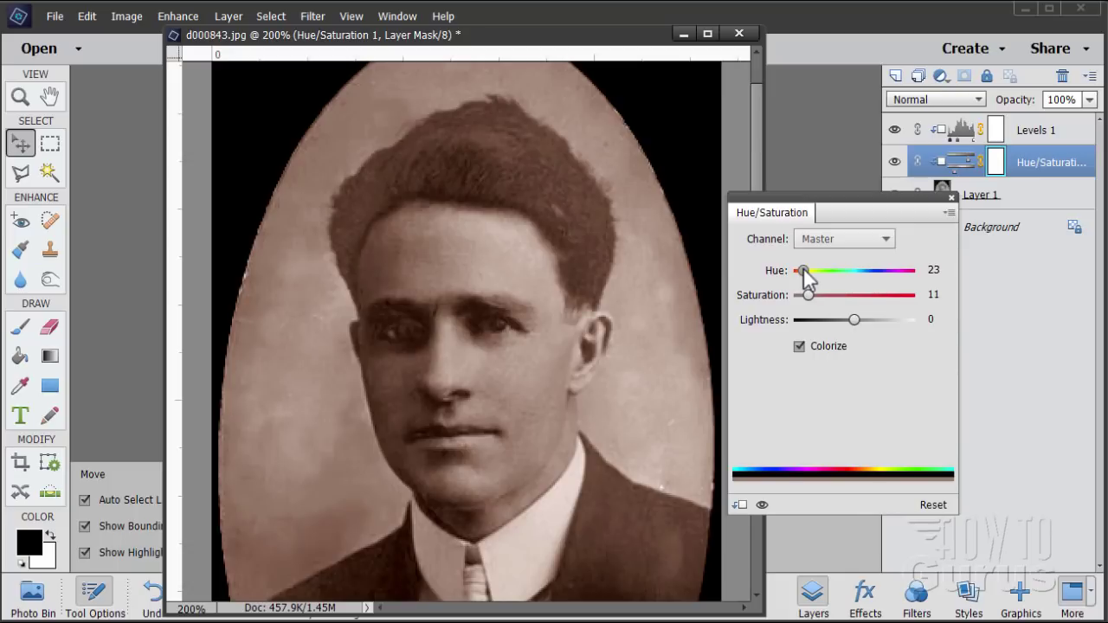
left_click(951, 199)
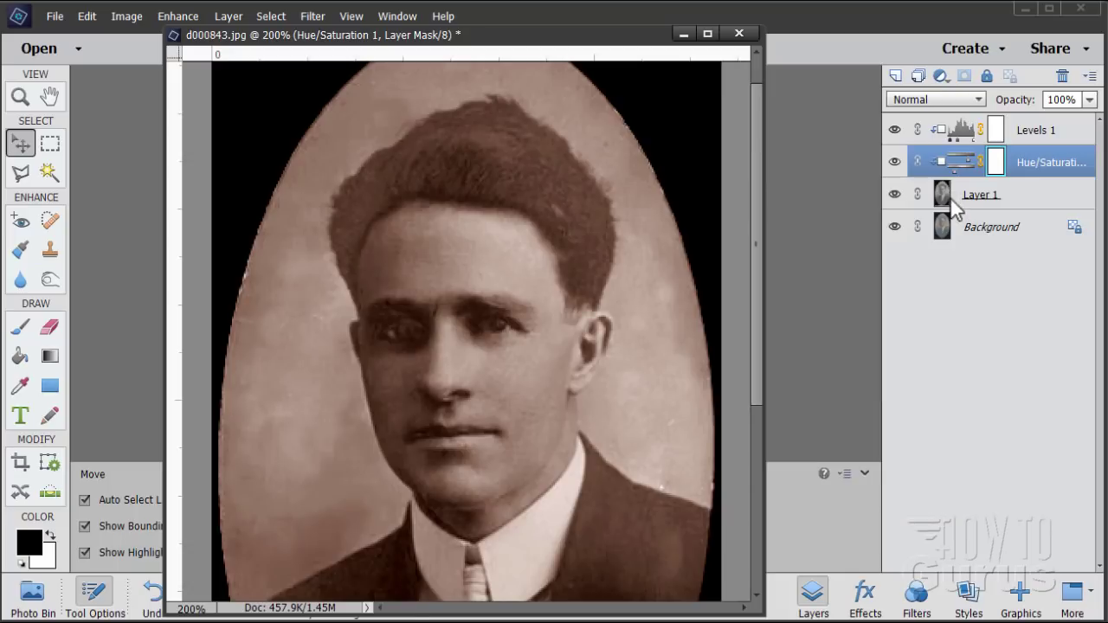
Hide and show Layer 1 repeatedly to compare the toned portrait with the blue-stained original, leaving the layer visible
left_click(895, 196)
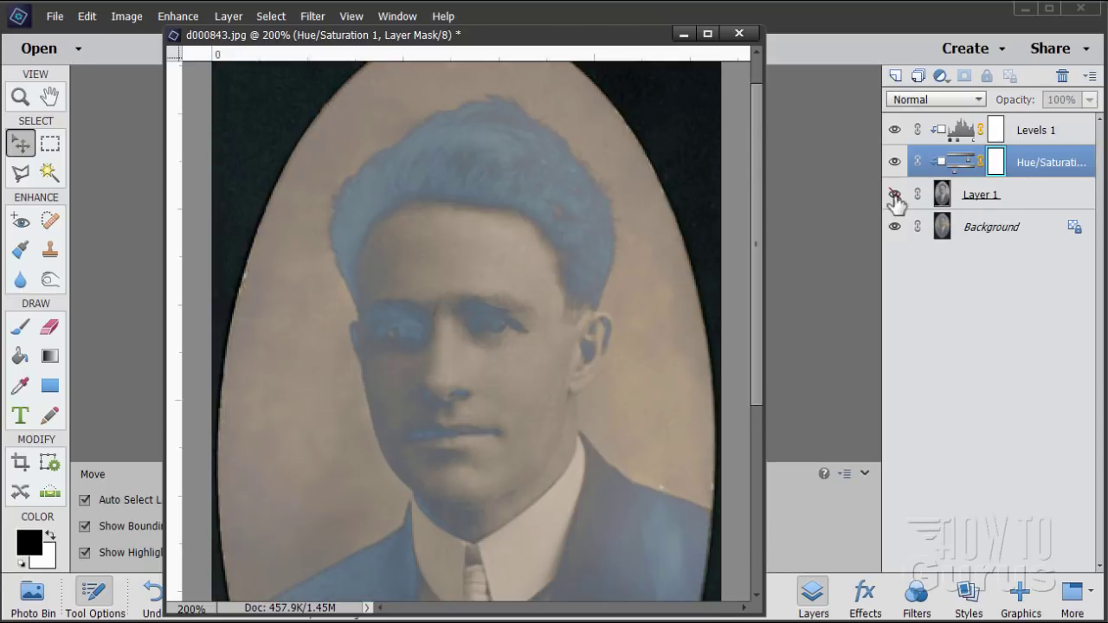
left_click(896, 196)
left_click(895, 196)
left_click(895, 196)
left_click(896, 196)
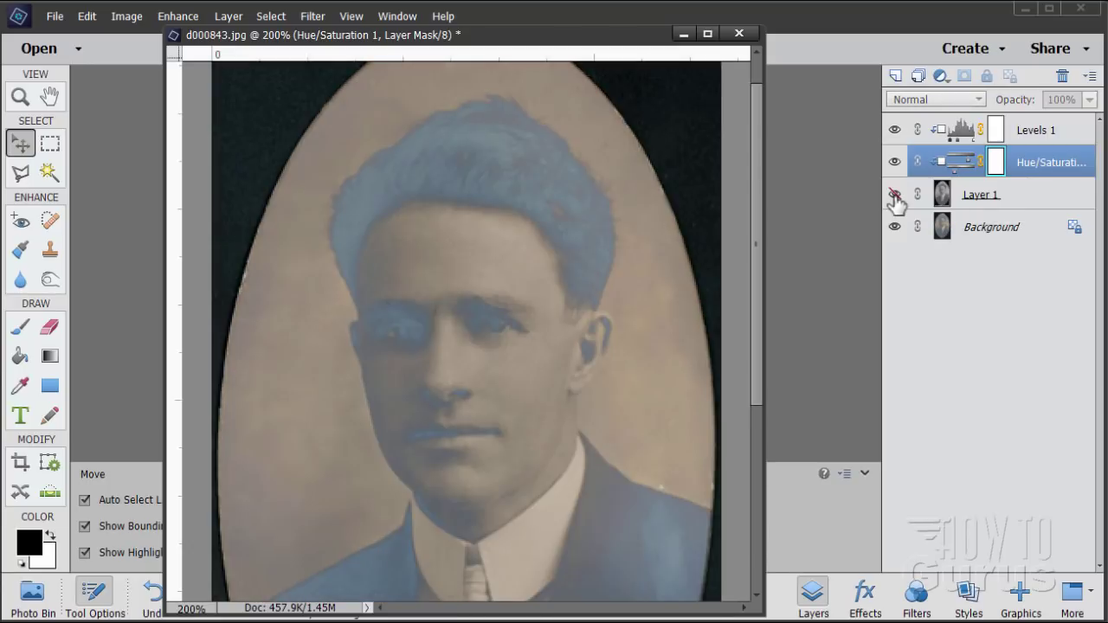
left_click(896, 196)
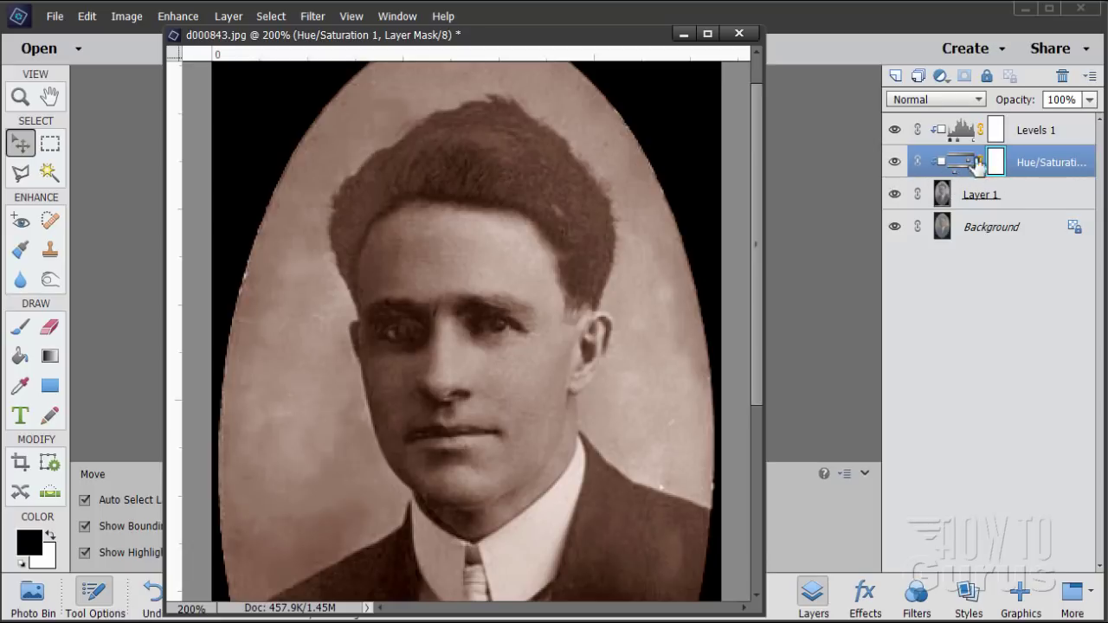
Reopen the Hue/Saturation 1 settings, set the hue to 34 for a browner sepia tone, and close them
double_click(961, 165)
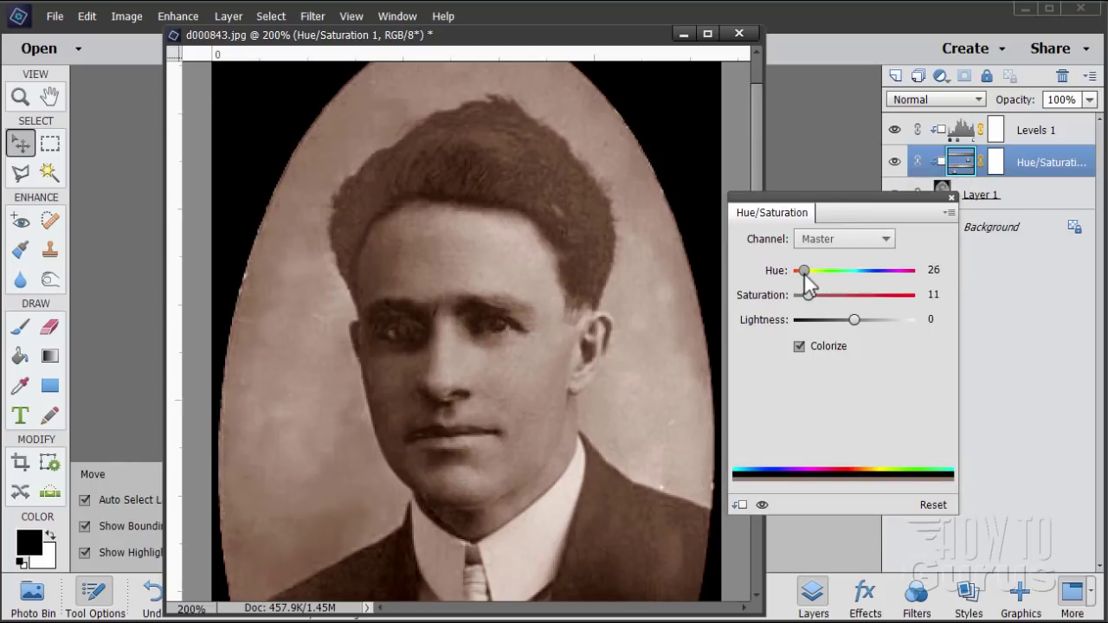
left_click_drag(806, 275, 807, 275)
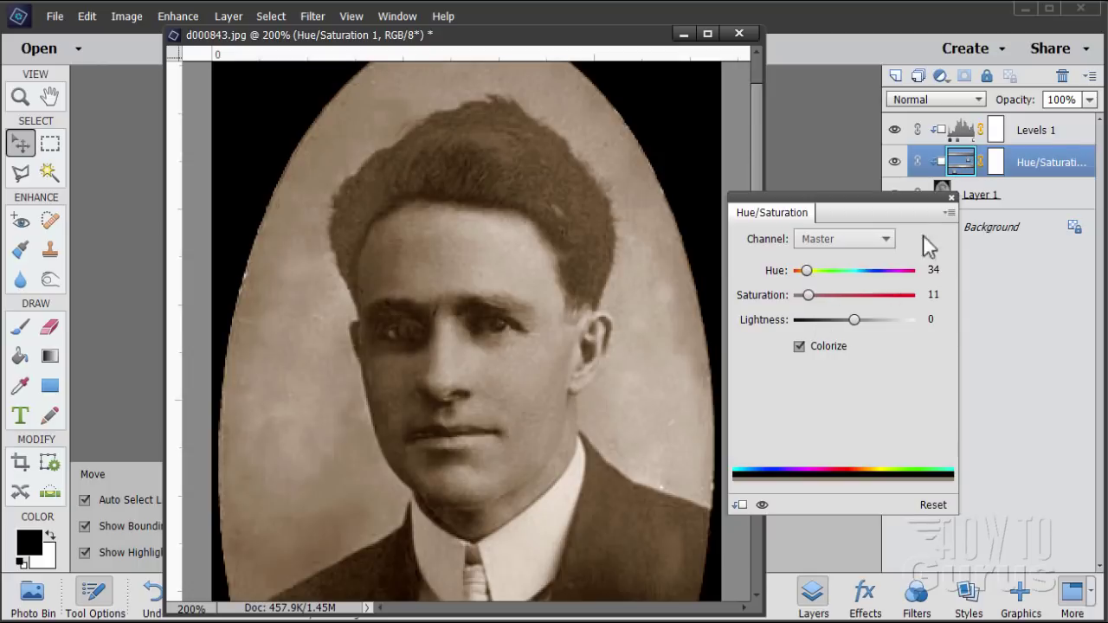
left_click(951, 200)
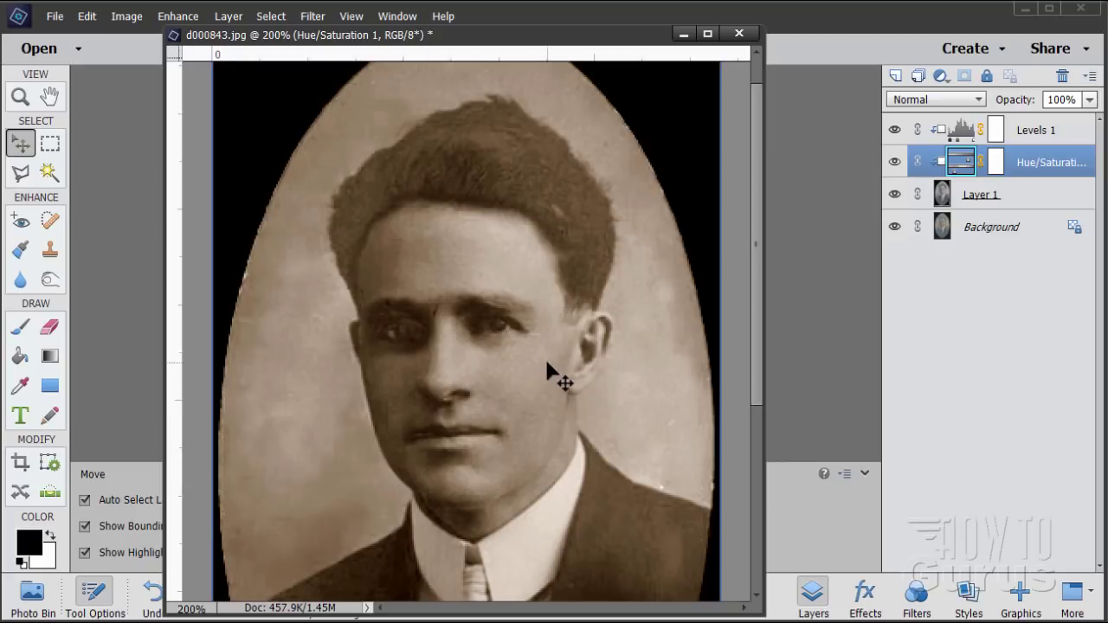
Select Layer 1 and toggle its visibility to compare the sepia result with the stained Background, leaving it shown
left_click(894, 194)
left_click(894, 196)
left_click(978, 197)
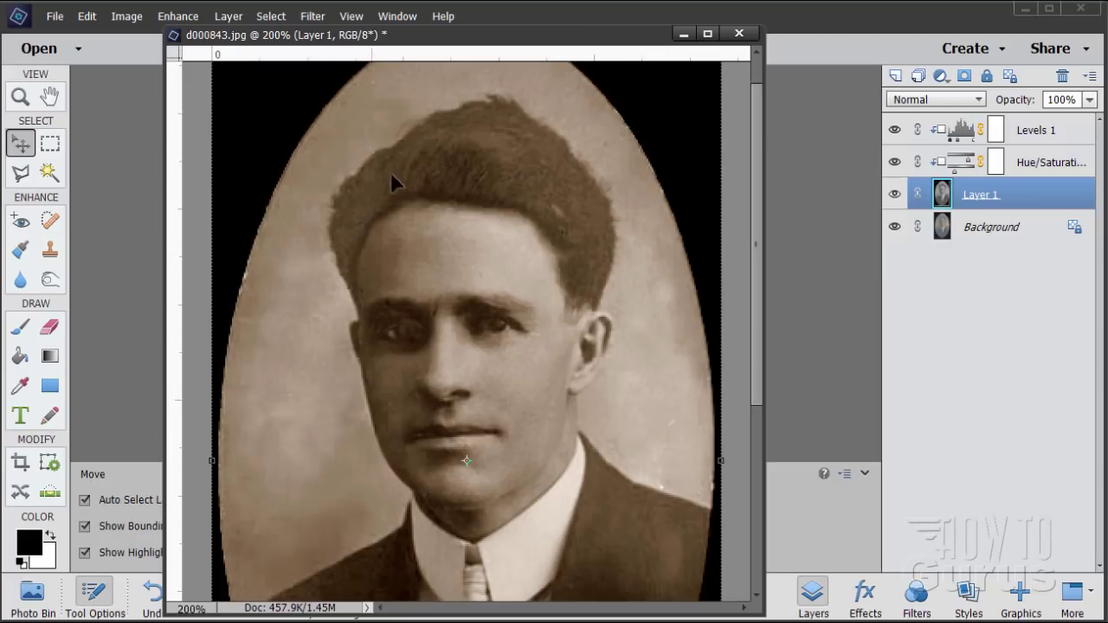
left_click(895, 194)
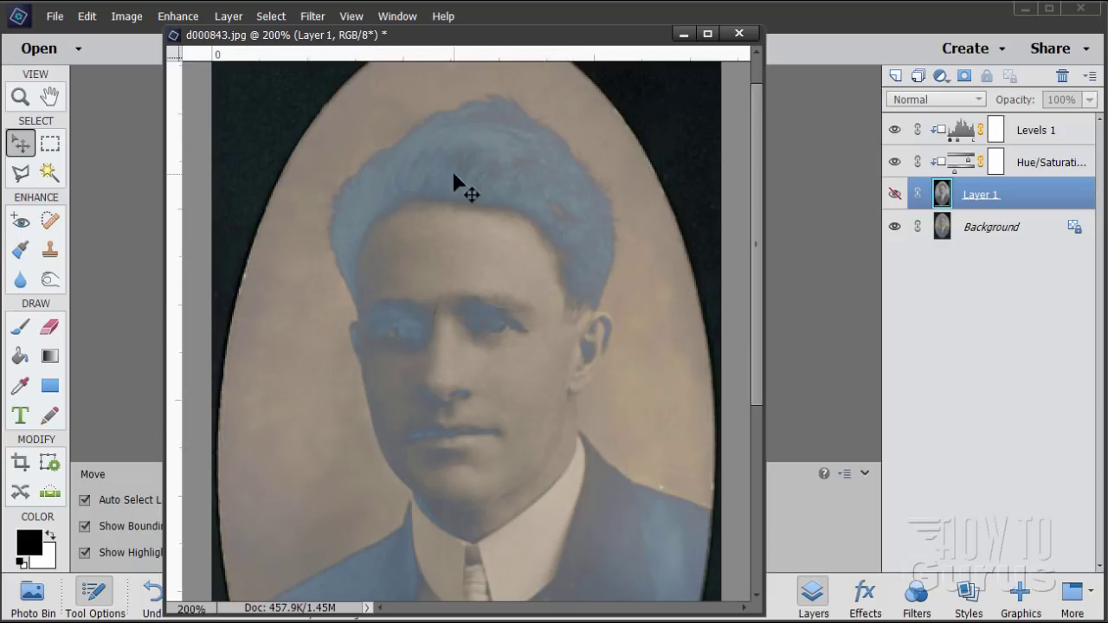
left_click(895, 194)
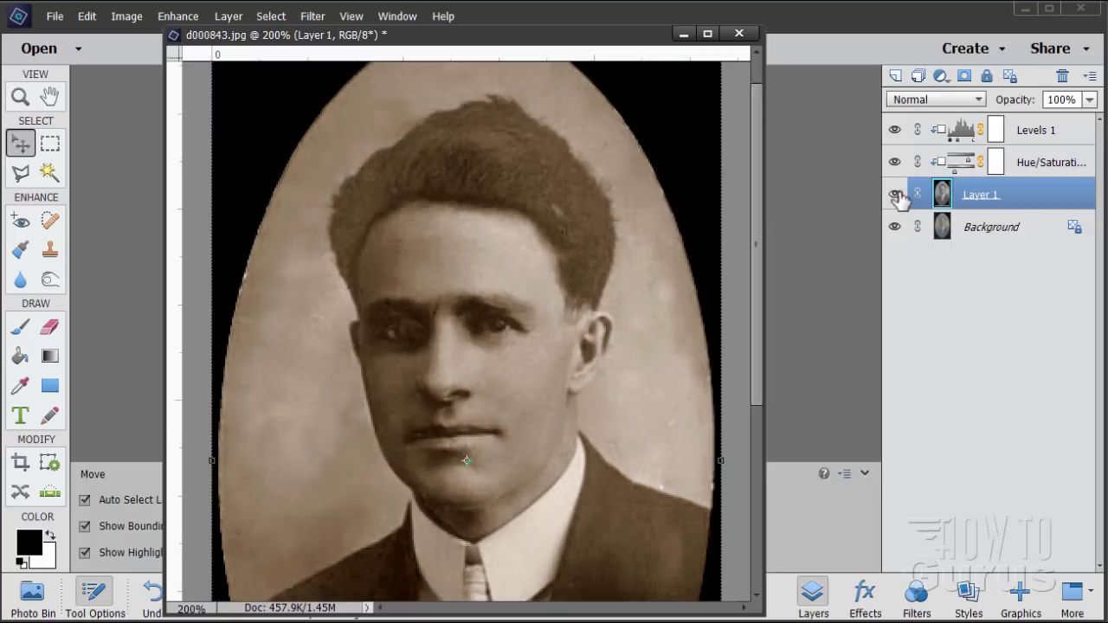